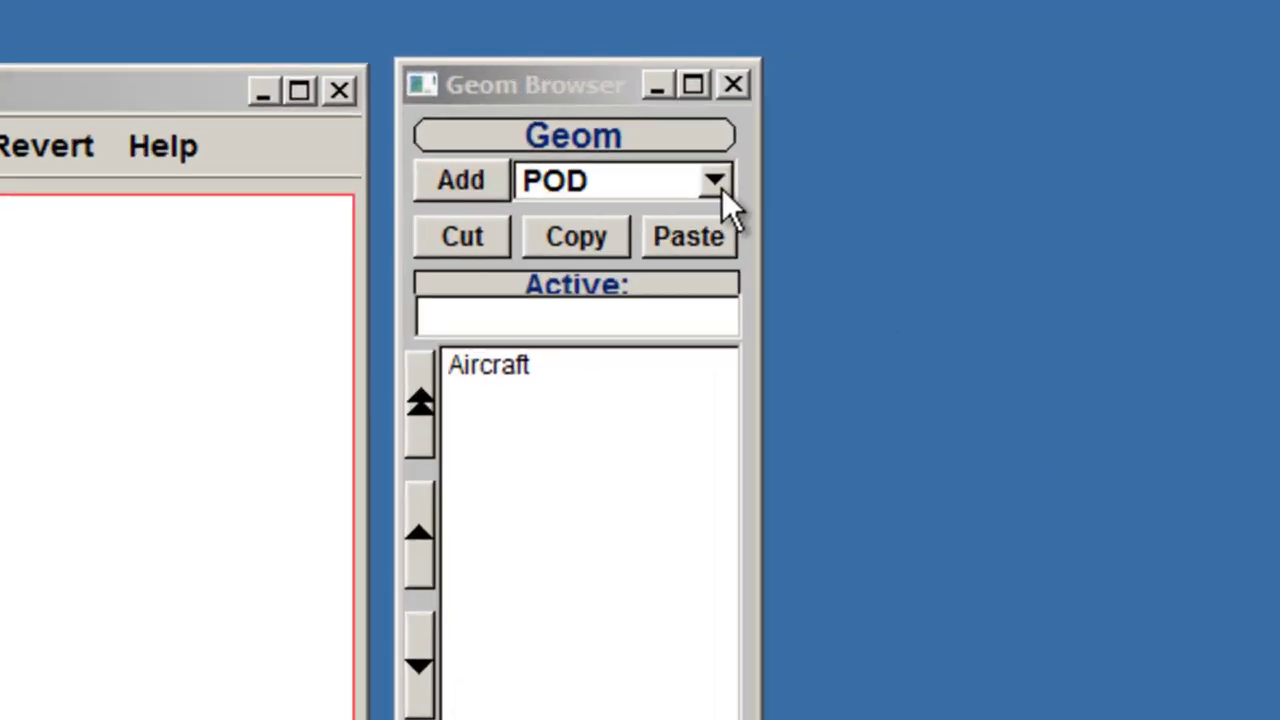
Add a FUSE component to the model, creating the fuselage Fuse_0
left_click(714, 182)
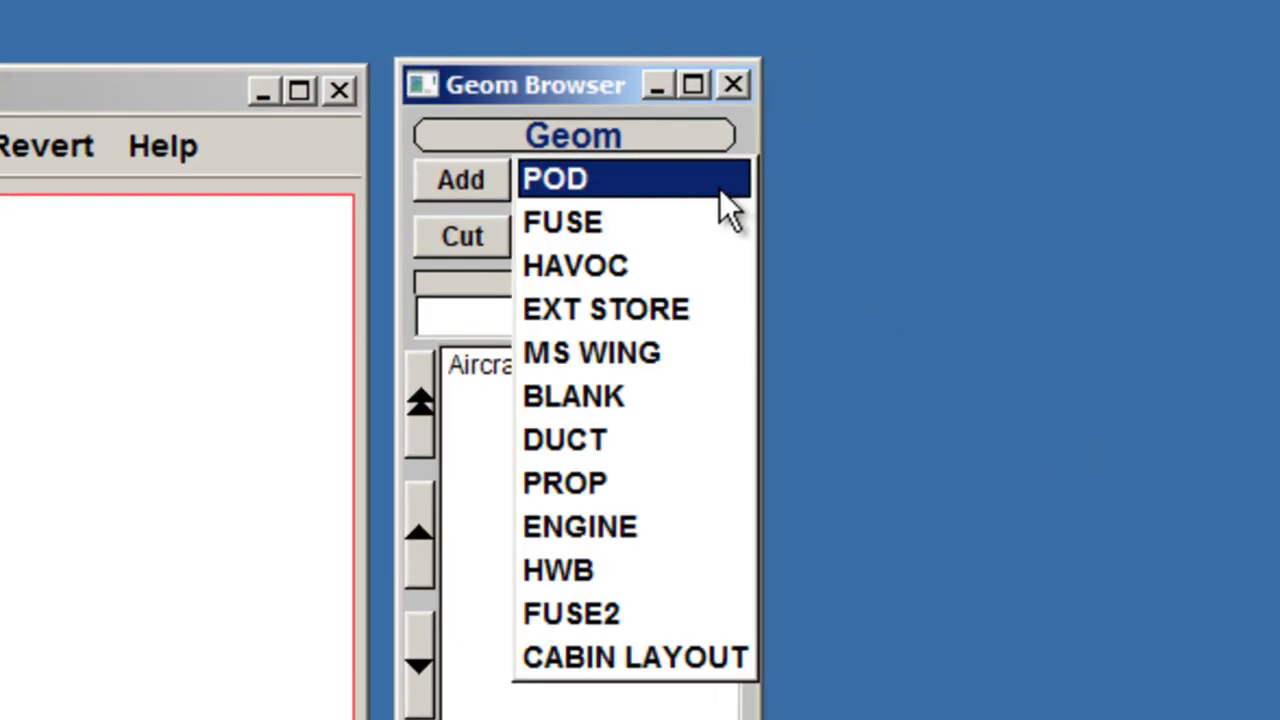
left_click(630, 225)
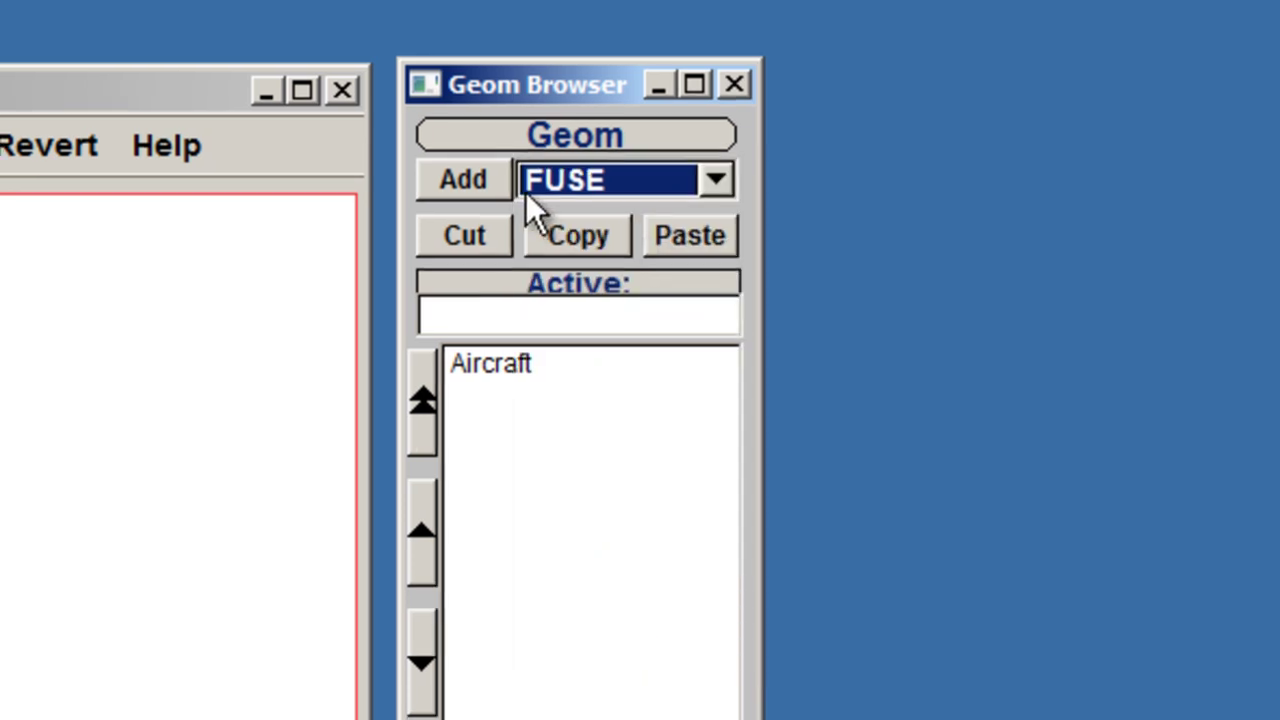
left_click(720, 98)
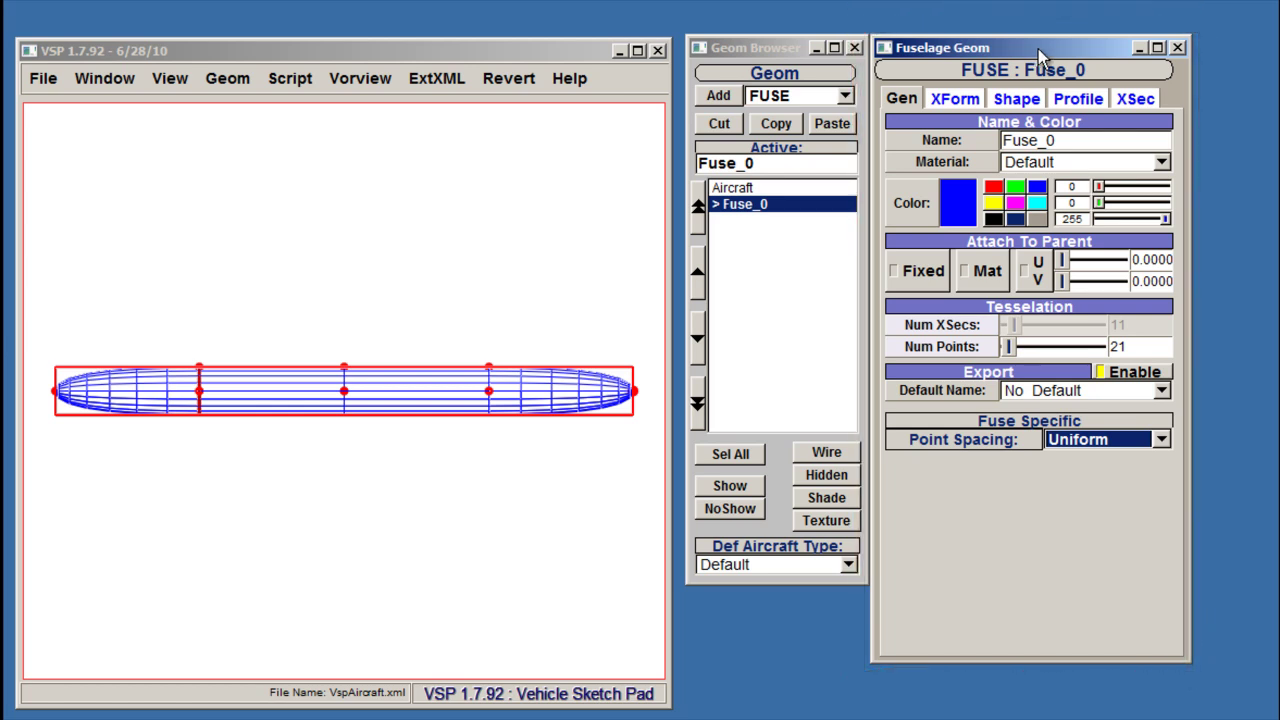
Close and reopen the Fuse_0 settings, bringing them back with Geom > Modify
left_click(1178, 47)
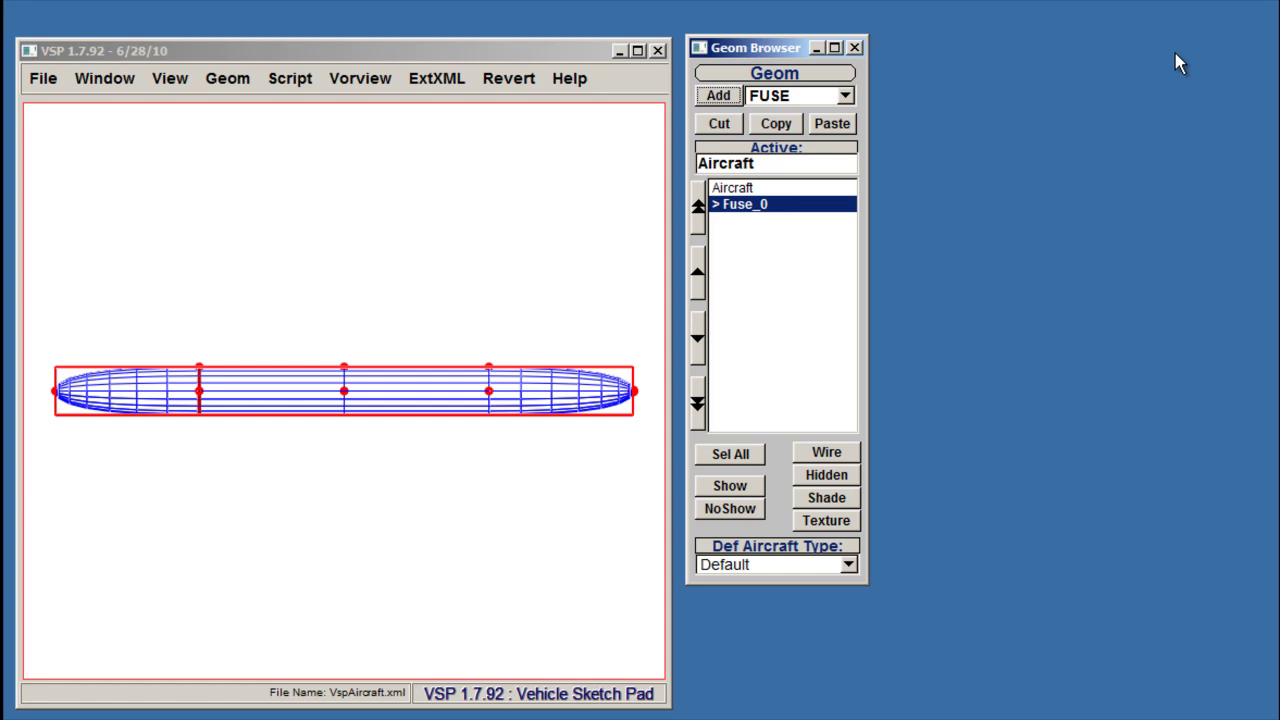
left_click(795, 205)
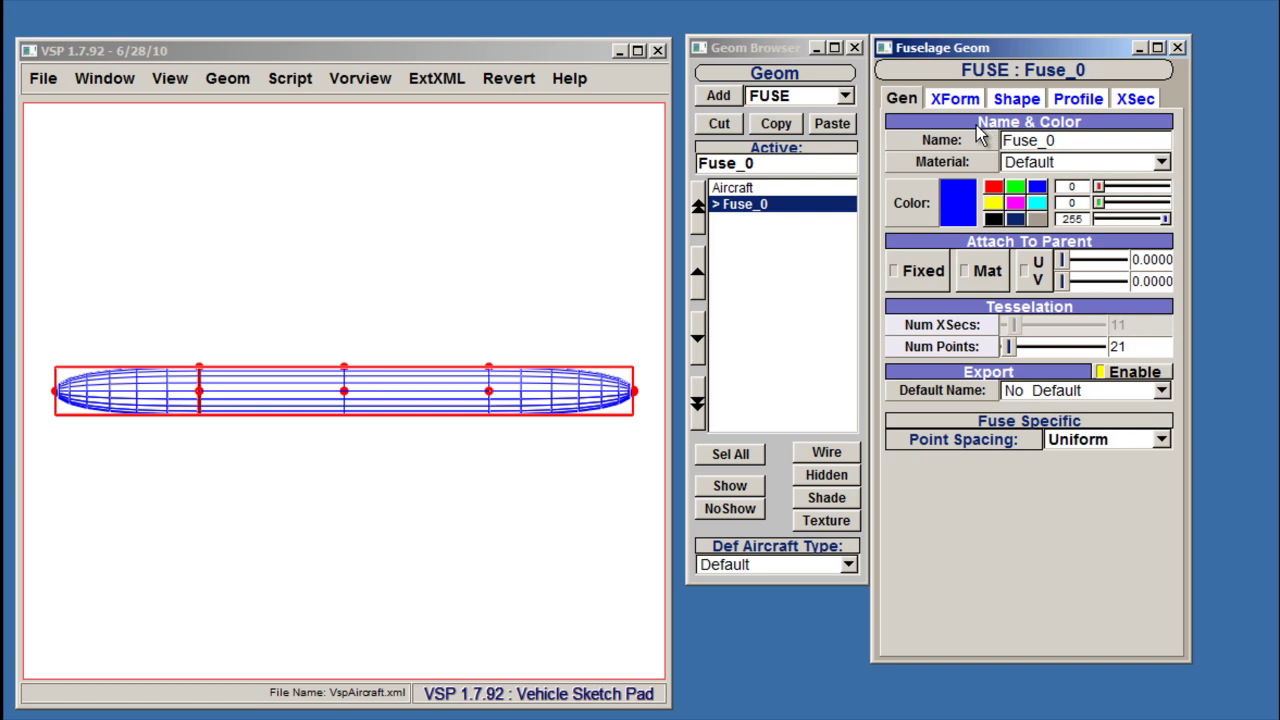
left_click(856, 48)
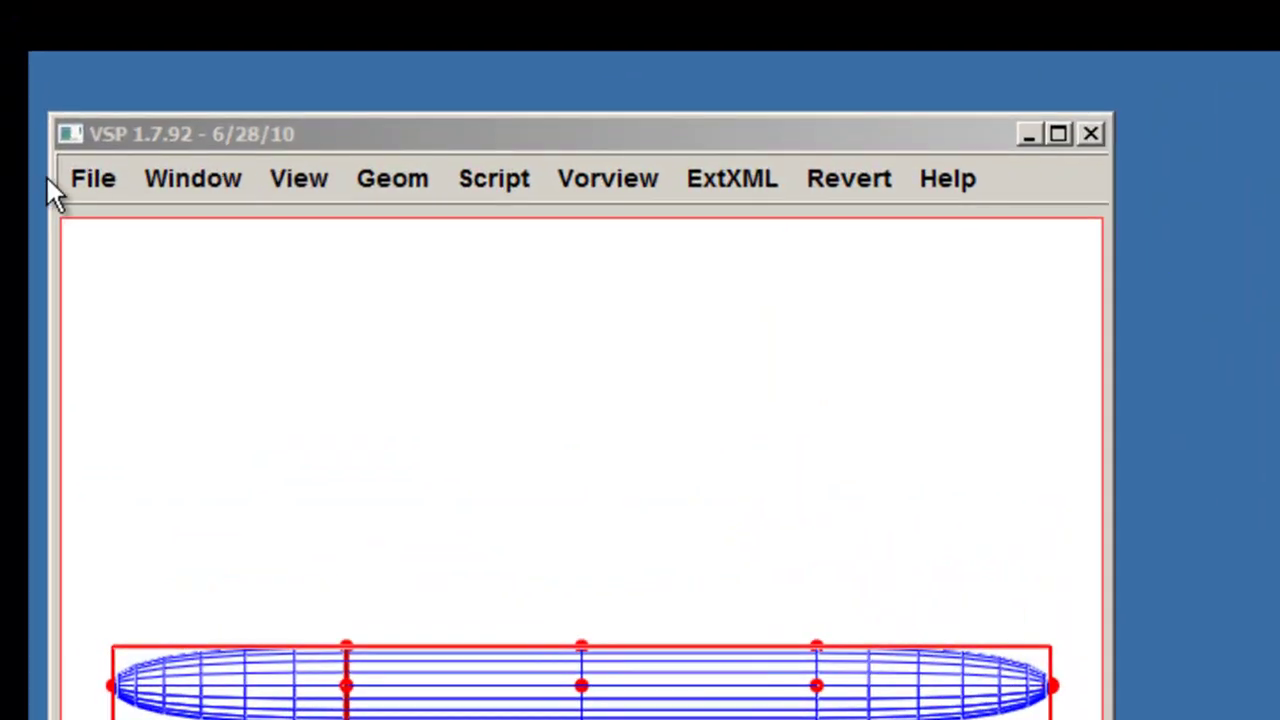
left_click(397, 180)
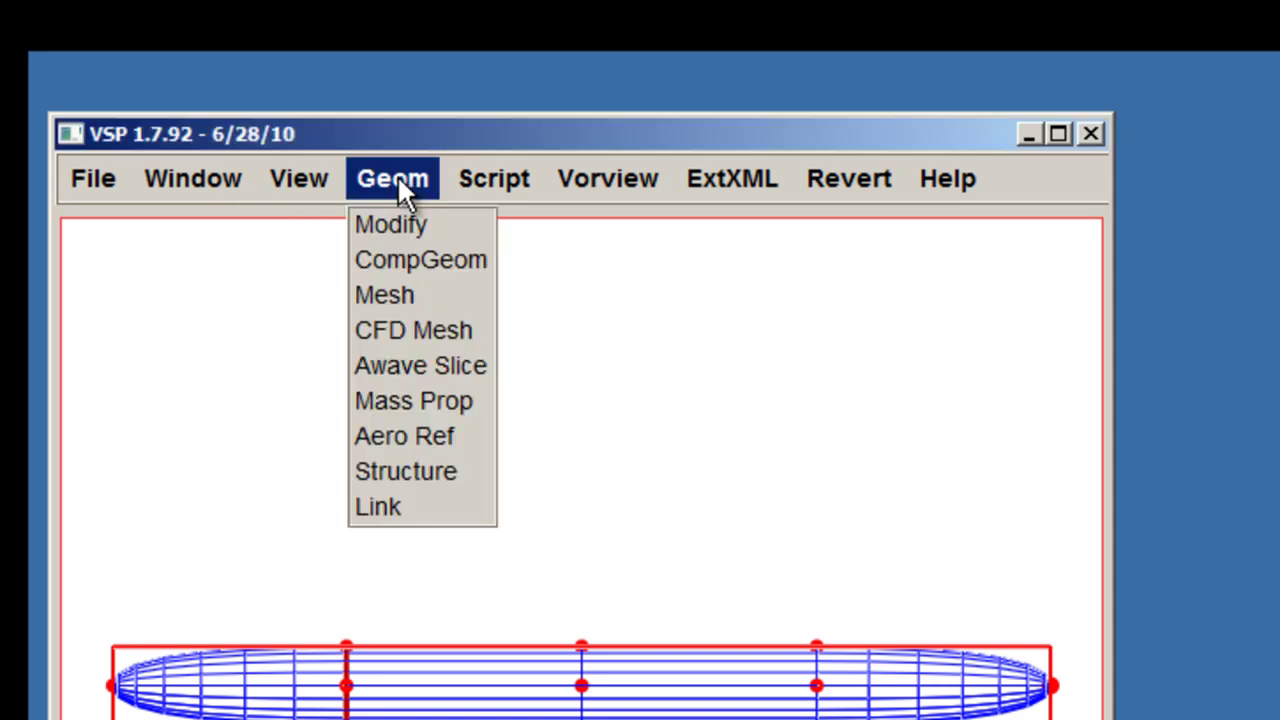
left_click(395, 222)
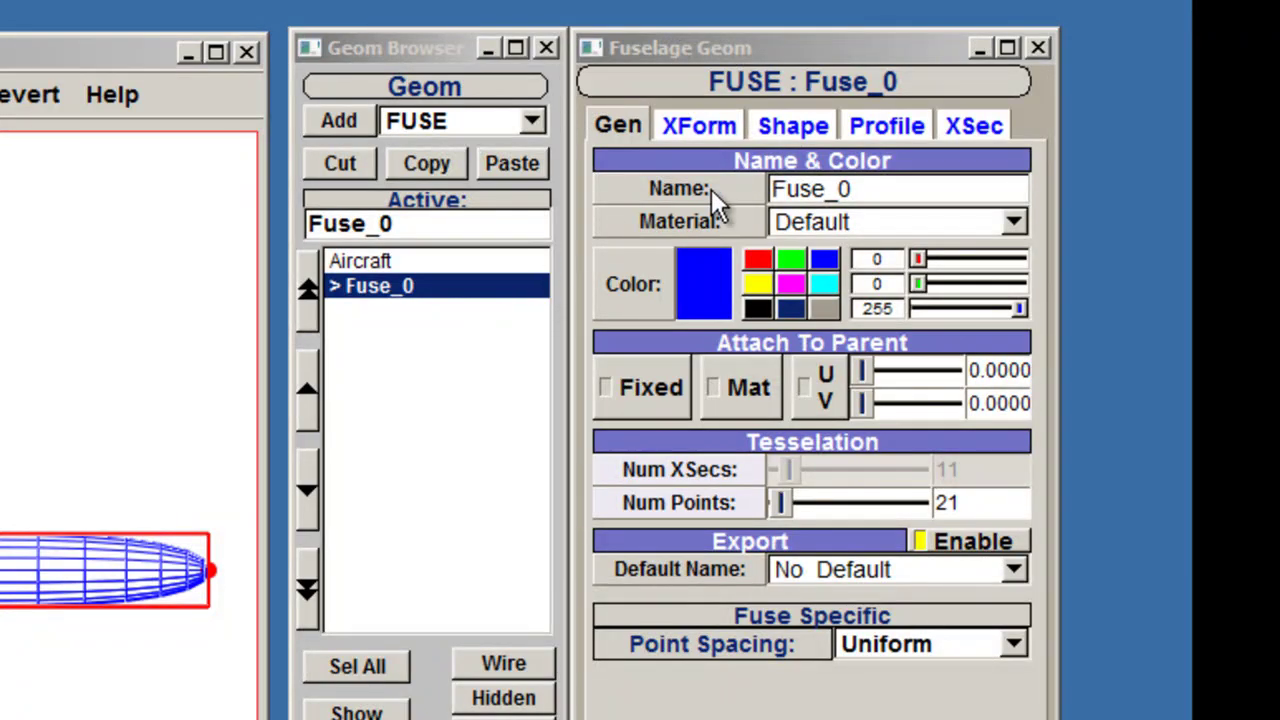
Rename the fuselage from Fuse_0 to 'Fuselage'
left_click(944, 188)
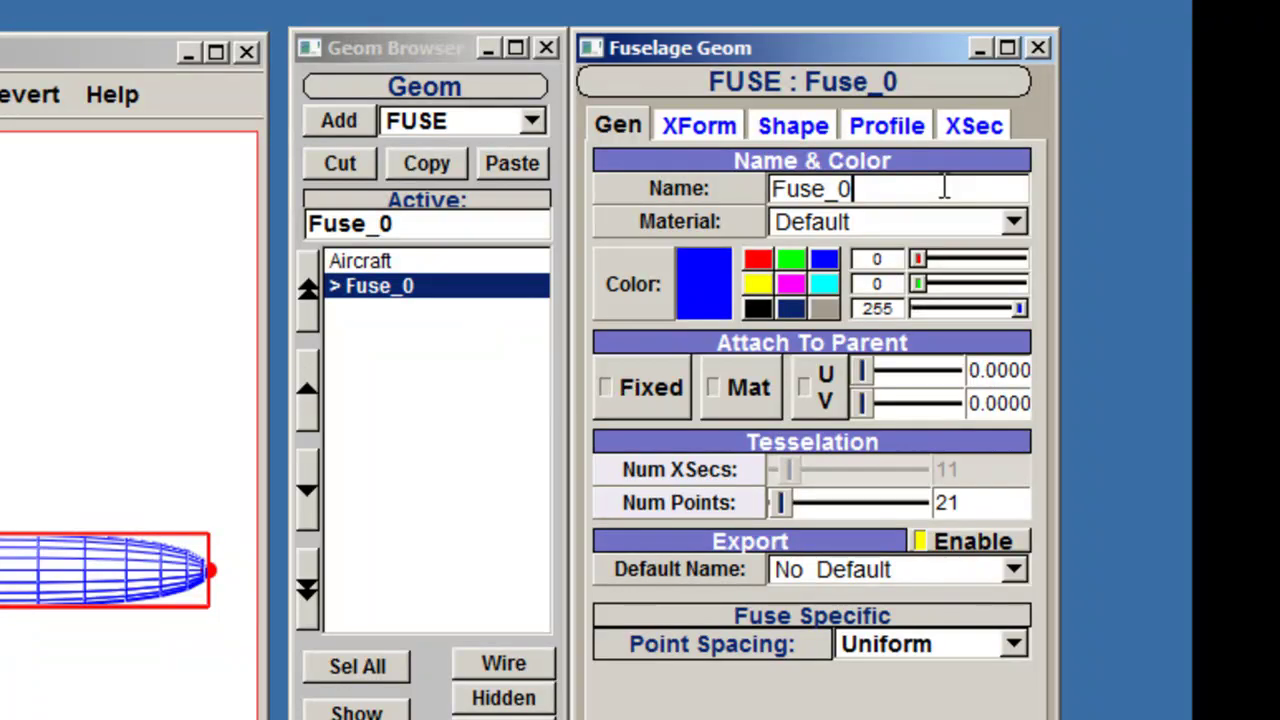
left_click_drag(944, 188, 704, 185)
key("BackSpace")
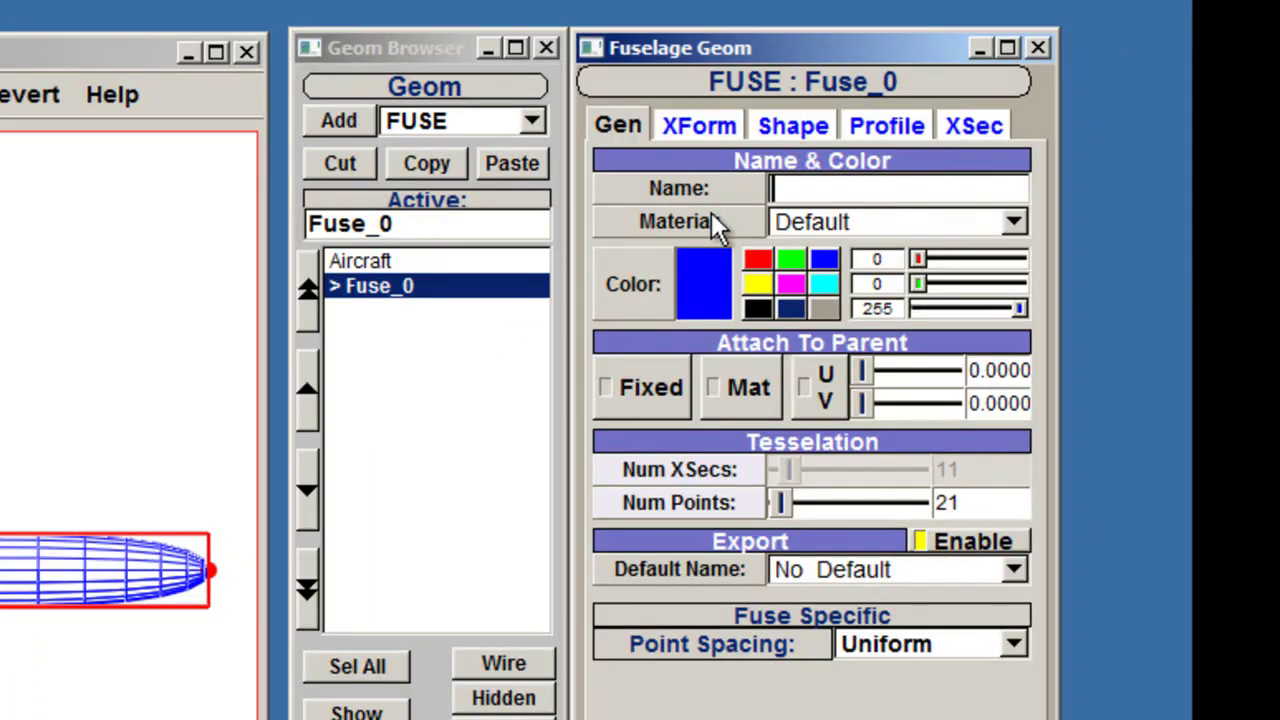
type("Fuselage")
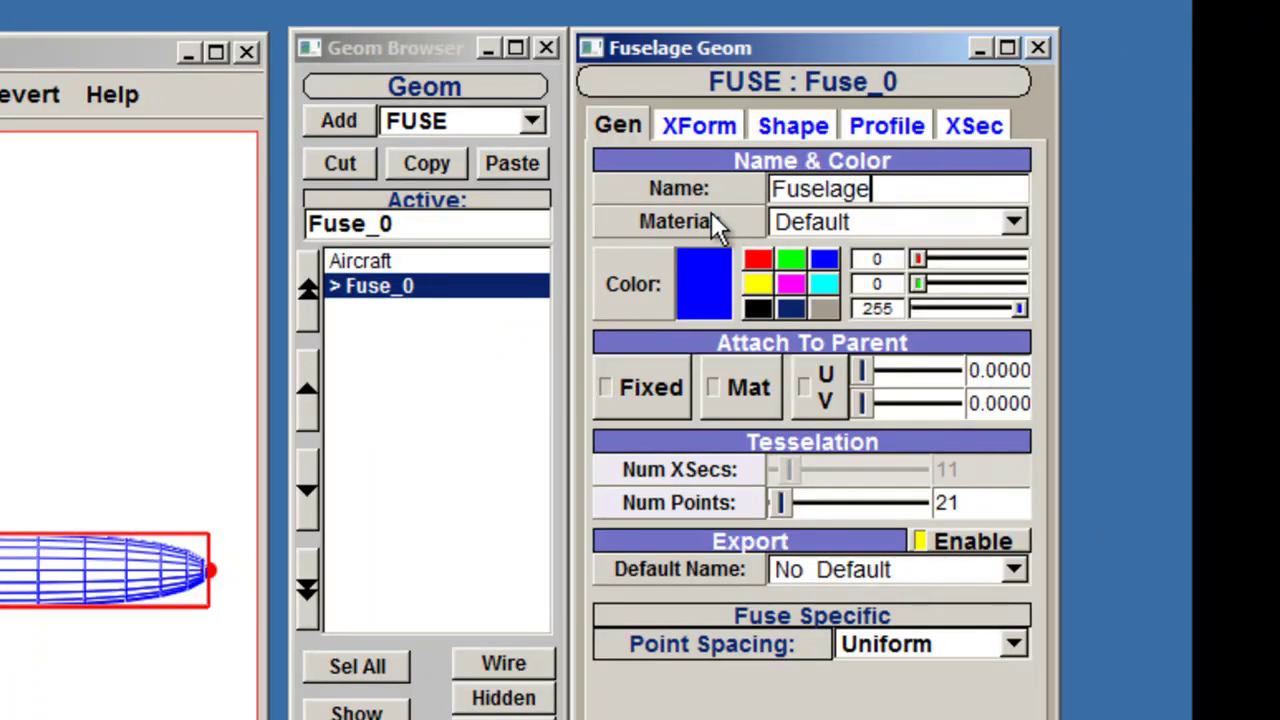
key("Tab")
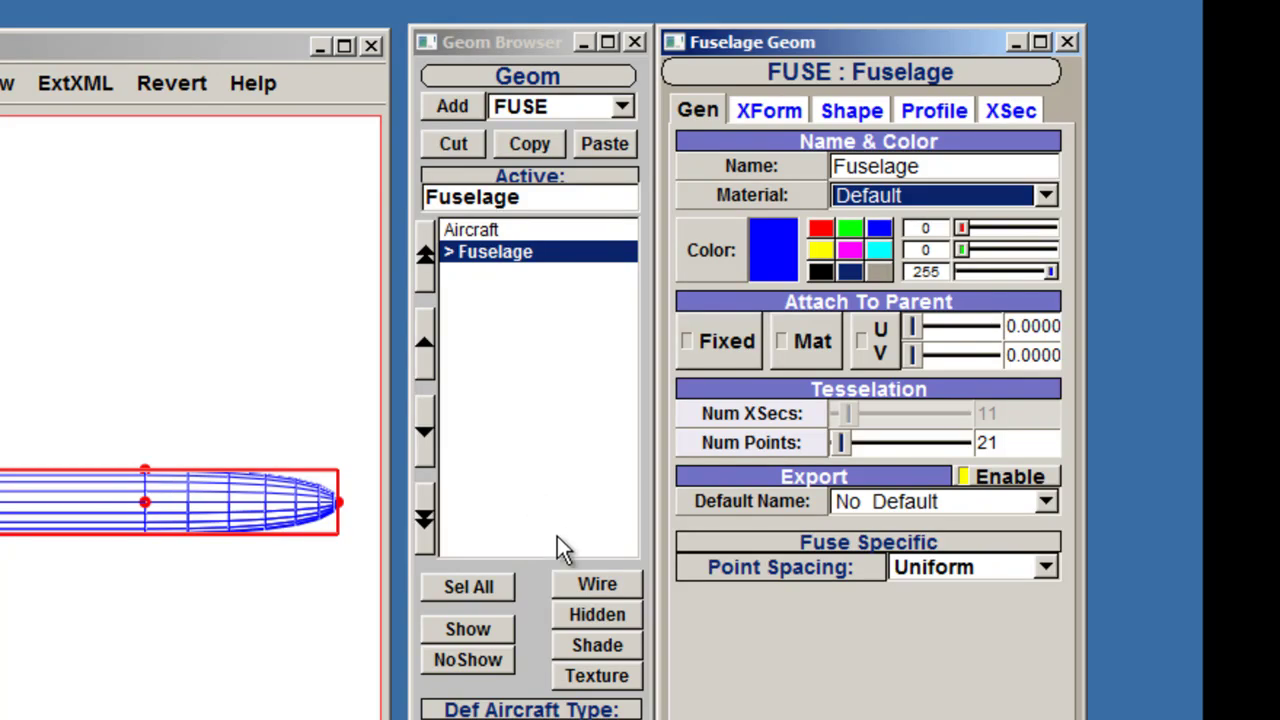
Display the fuselage textured and apply the Gold material
left_click(622, 684)
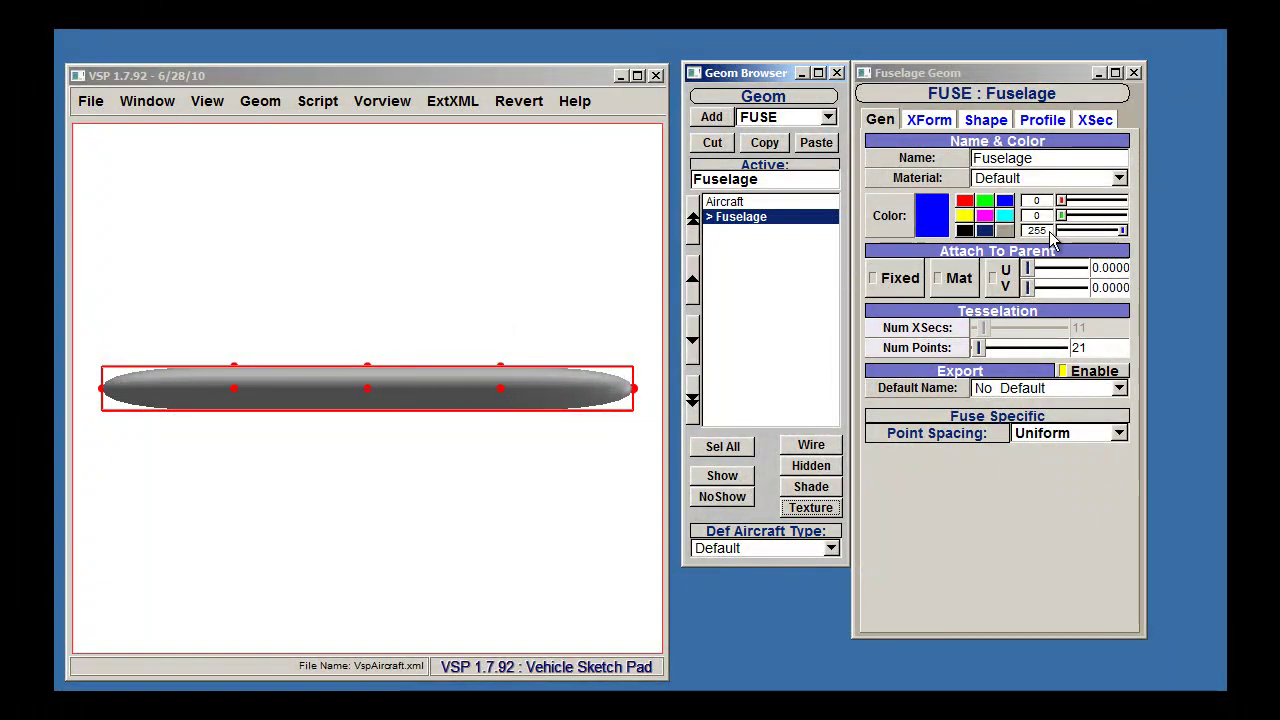
left_click(1120, 180)
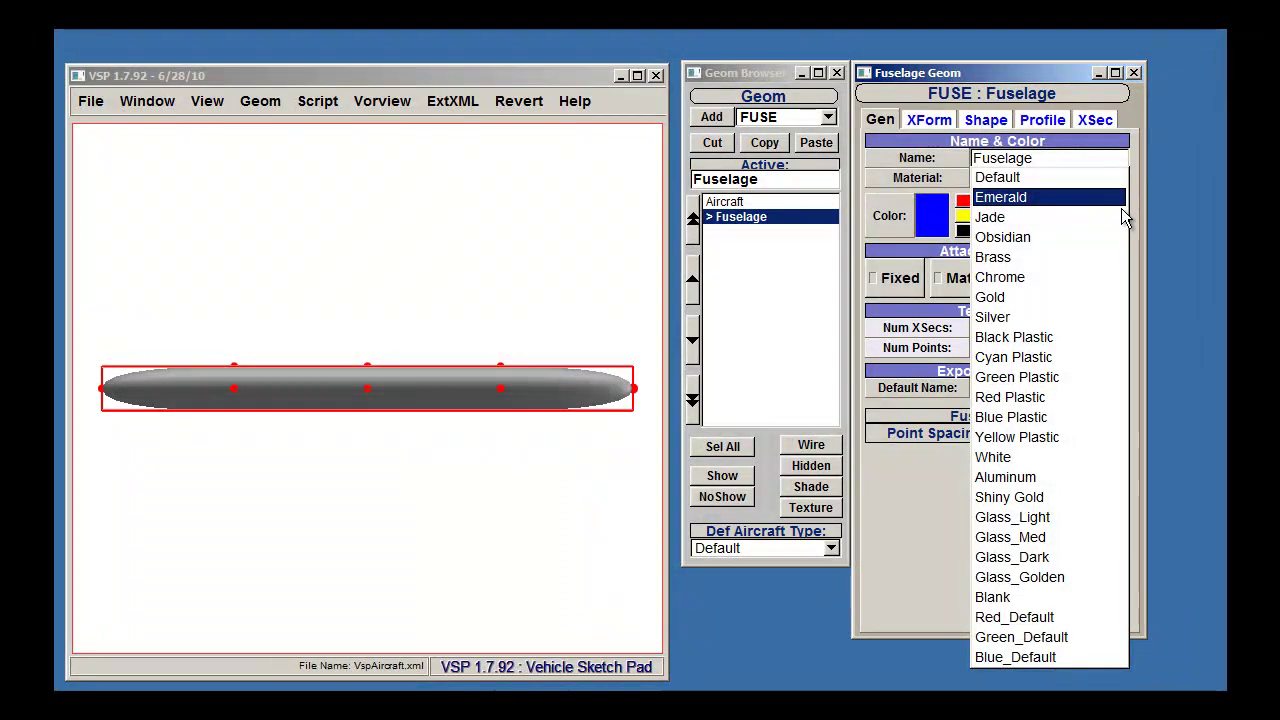
left_click(1112, 297)
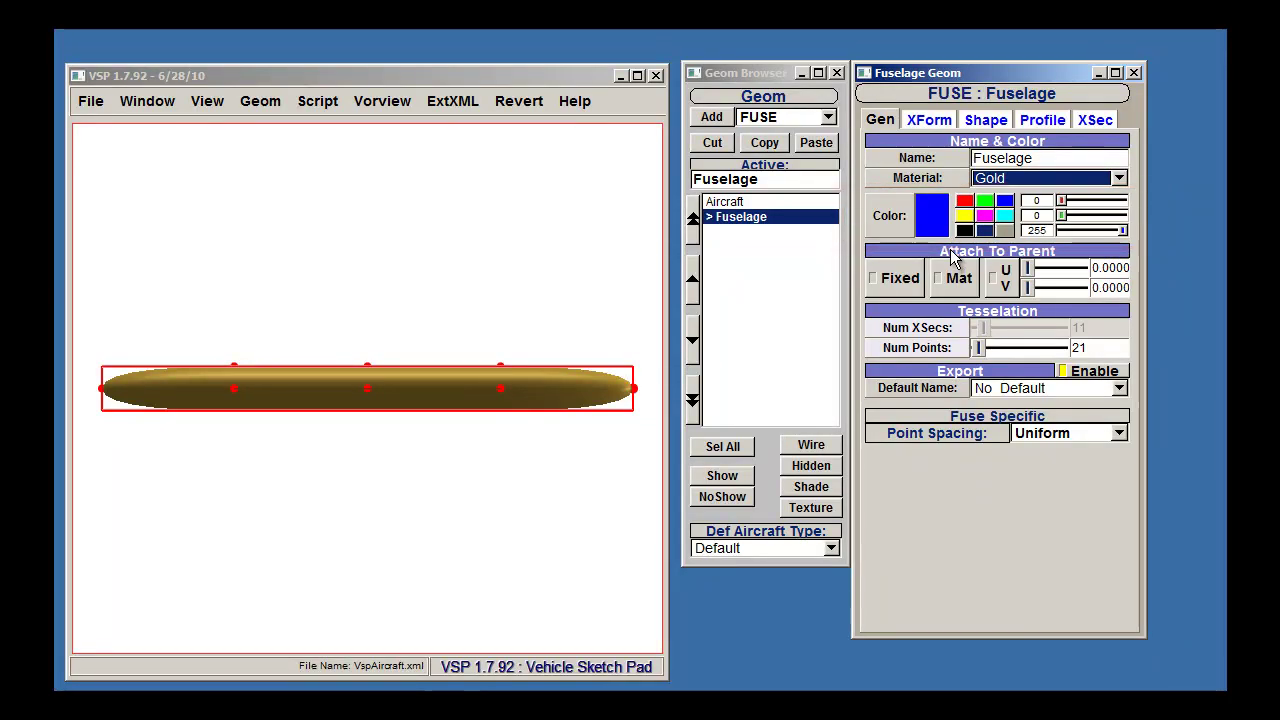
Switch the fuselage to wireframe and, after trying several swatches, colour it black
left_click(812, 446)
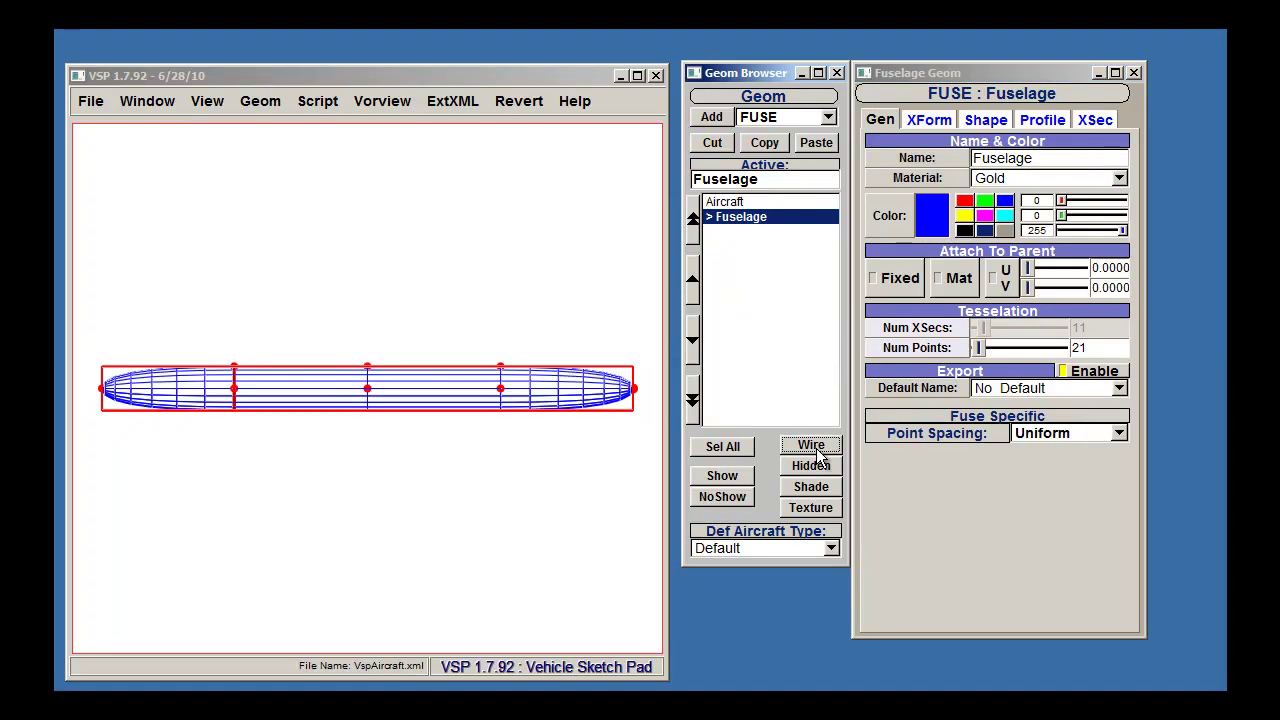
left_click(986, 203)
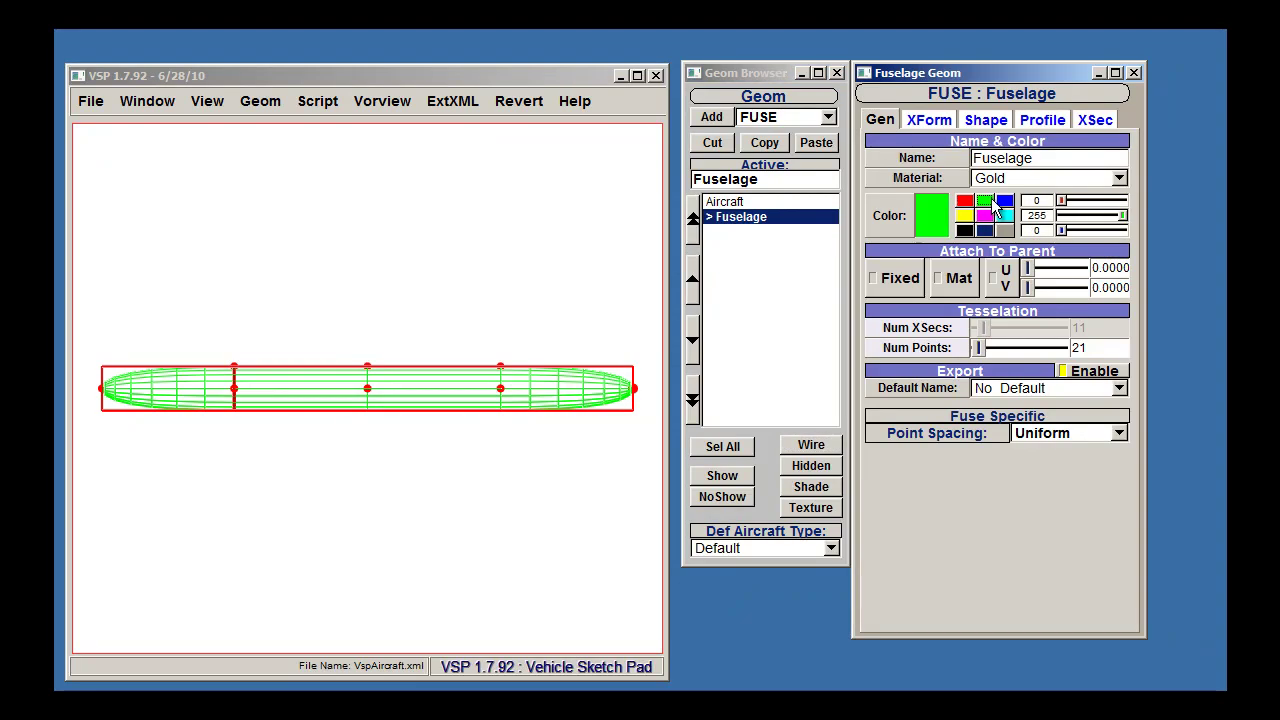
left_click(967, 219)
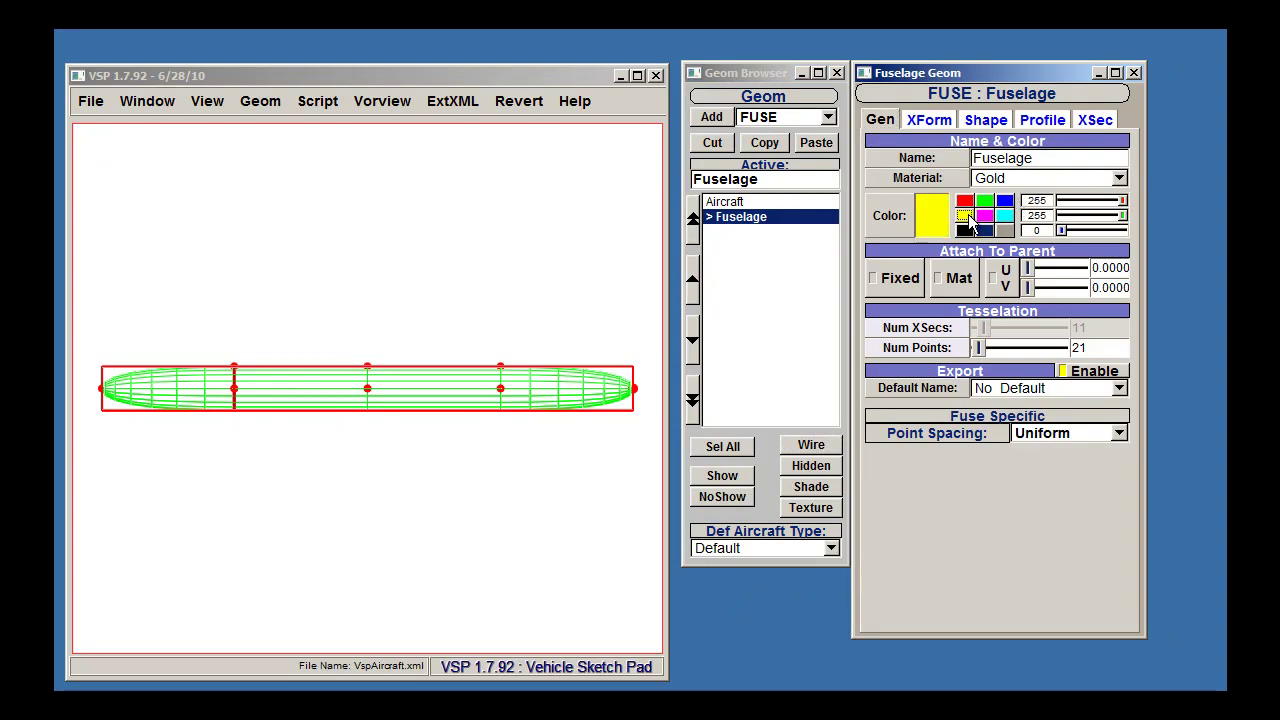
left_click(985, 216)
left_click(1004, 216)
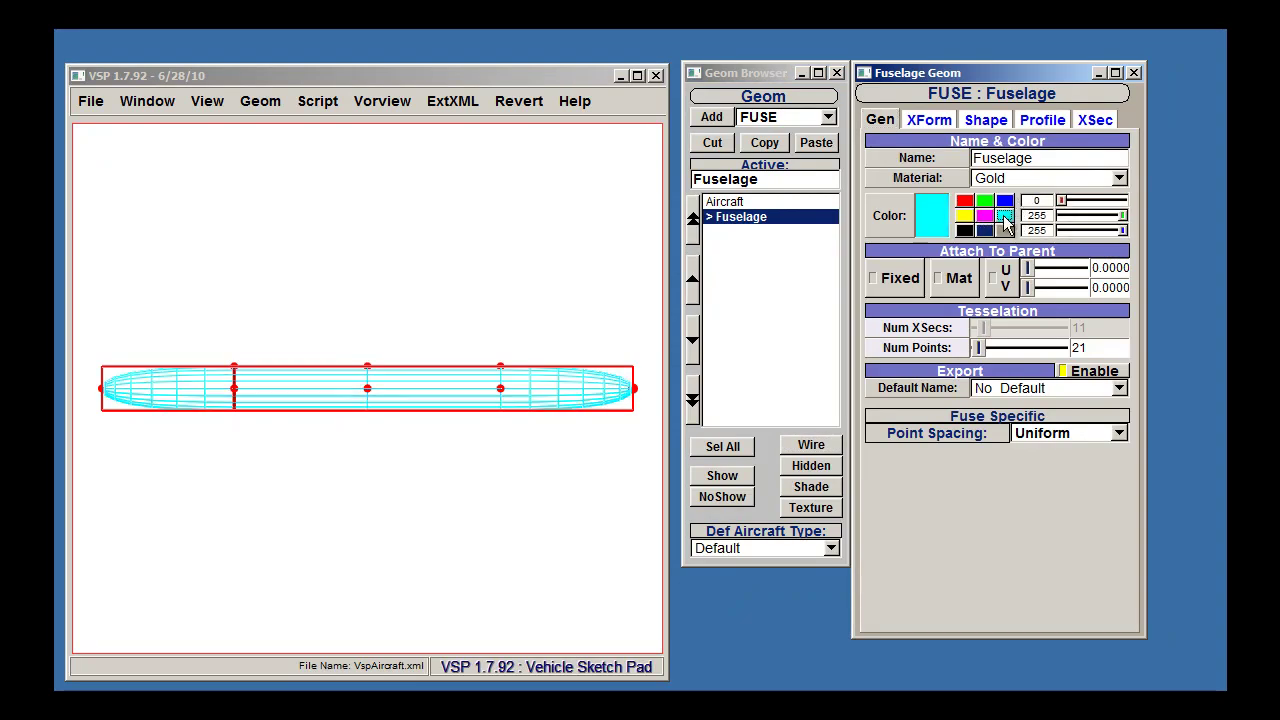
left_click(985, 231)
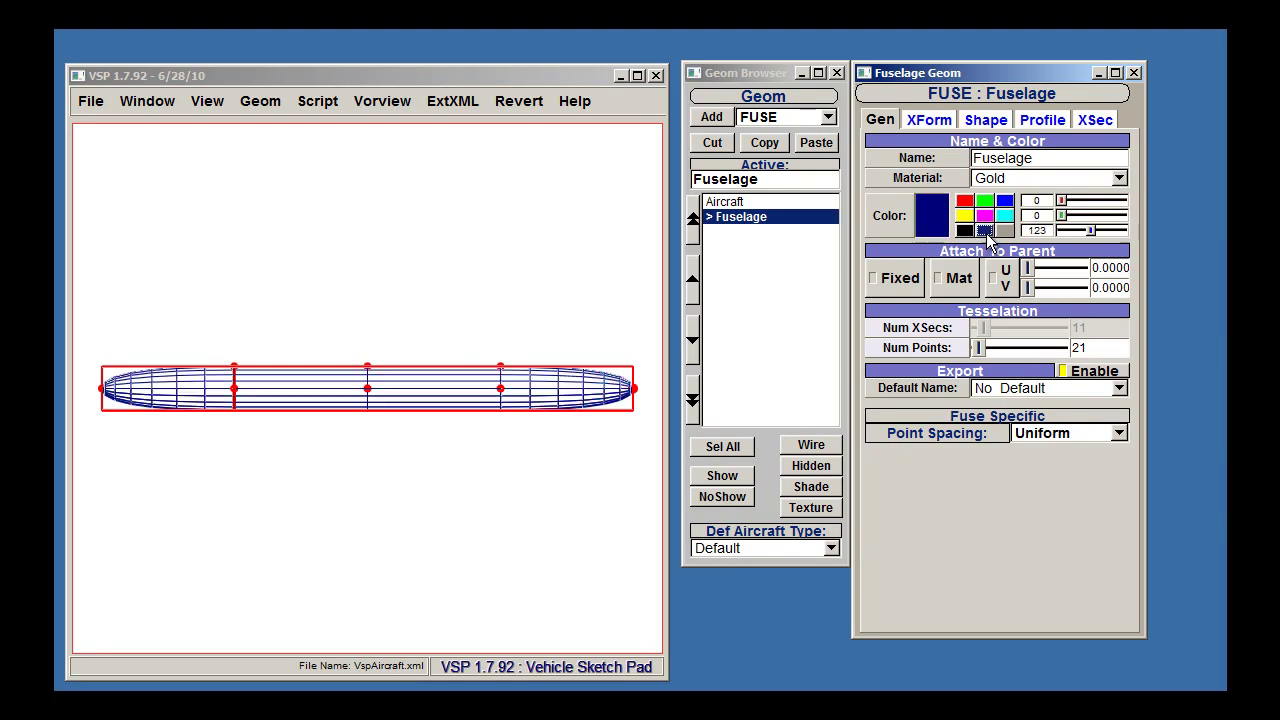
left_click(966, 231)
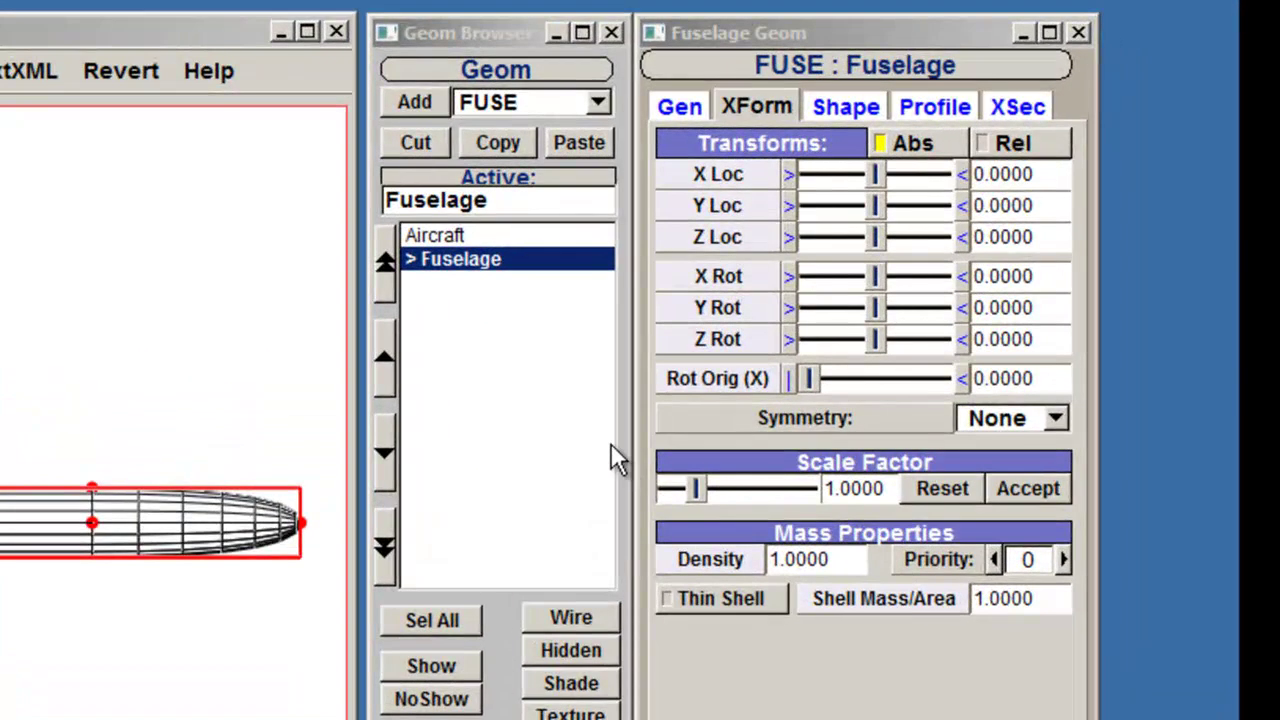
Toggle the fuselage transforms to relative and back to absolute coordinates
left_click(918, 165)
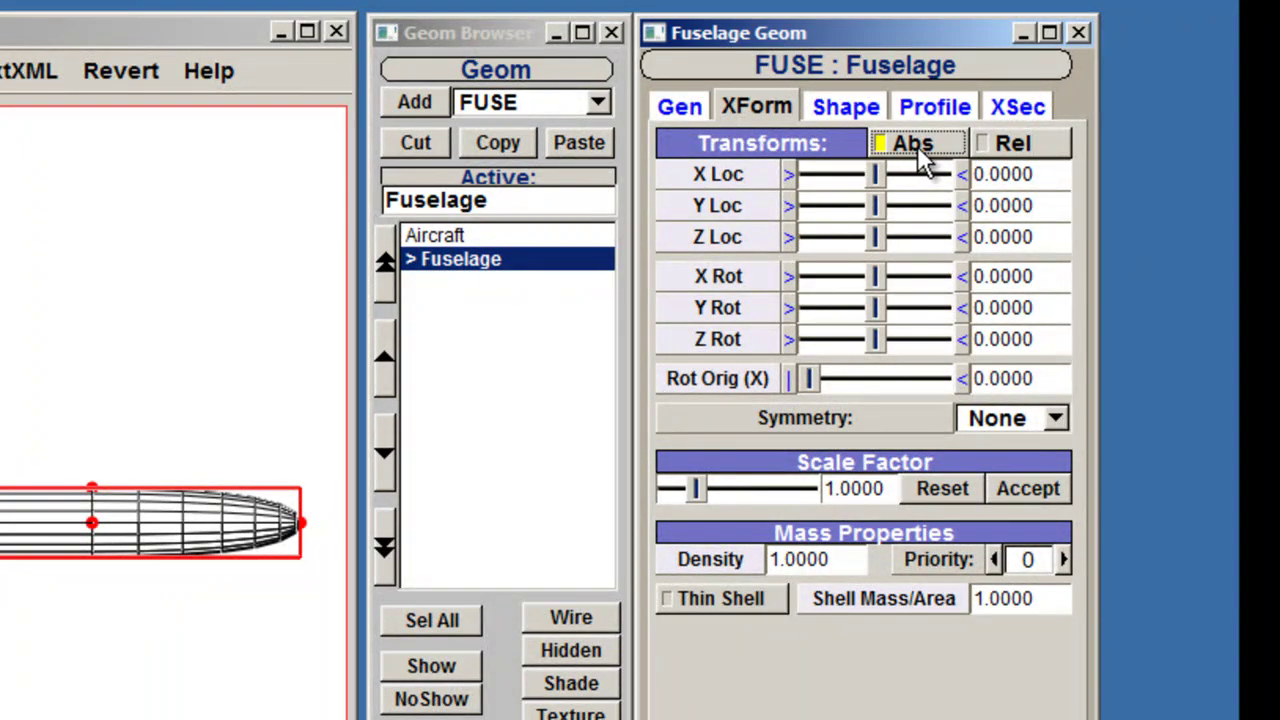
left_click(1024, 142)
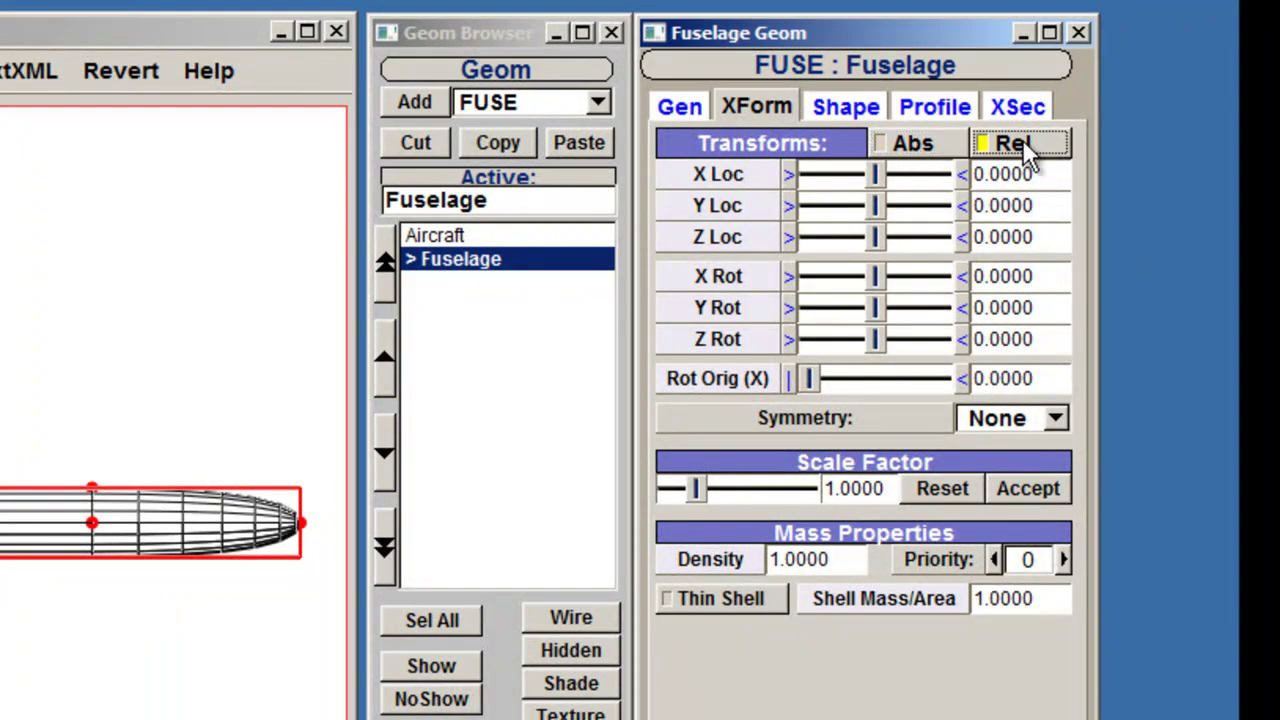
left_click(933, 144)
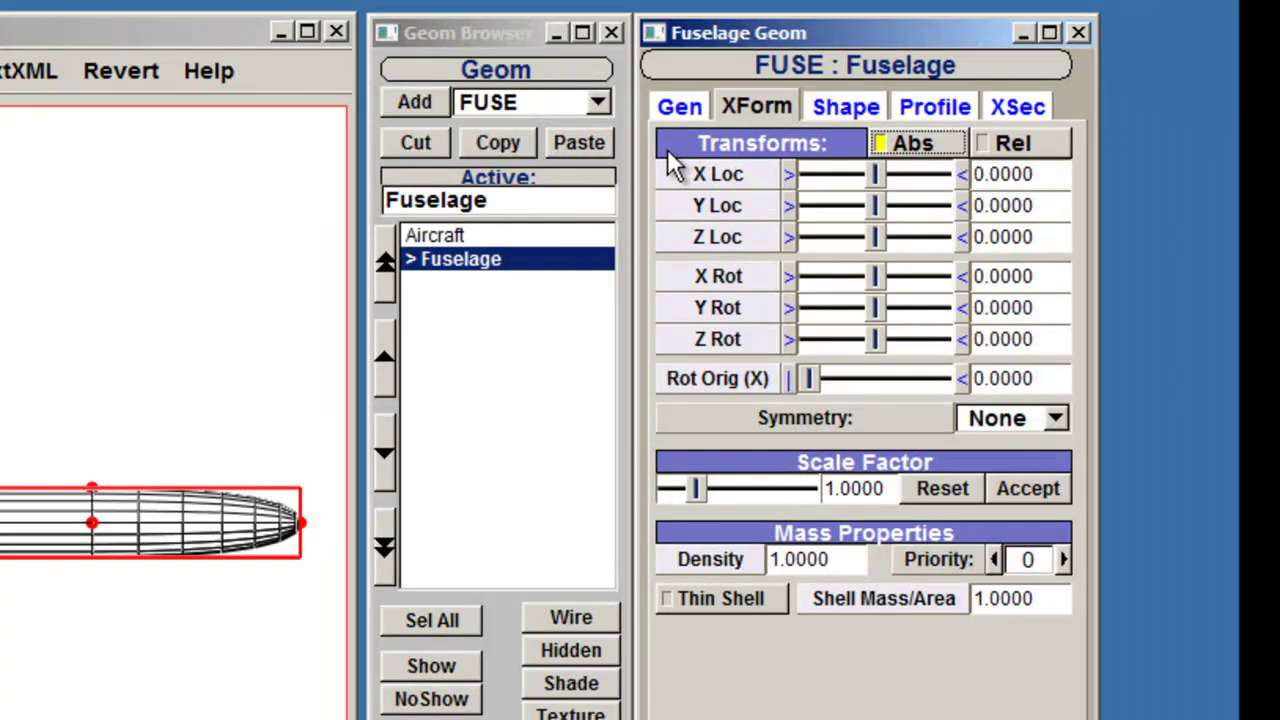
Add a multi-section wing and switch the view to isometric with F8
left_click(596, 104)
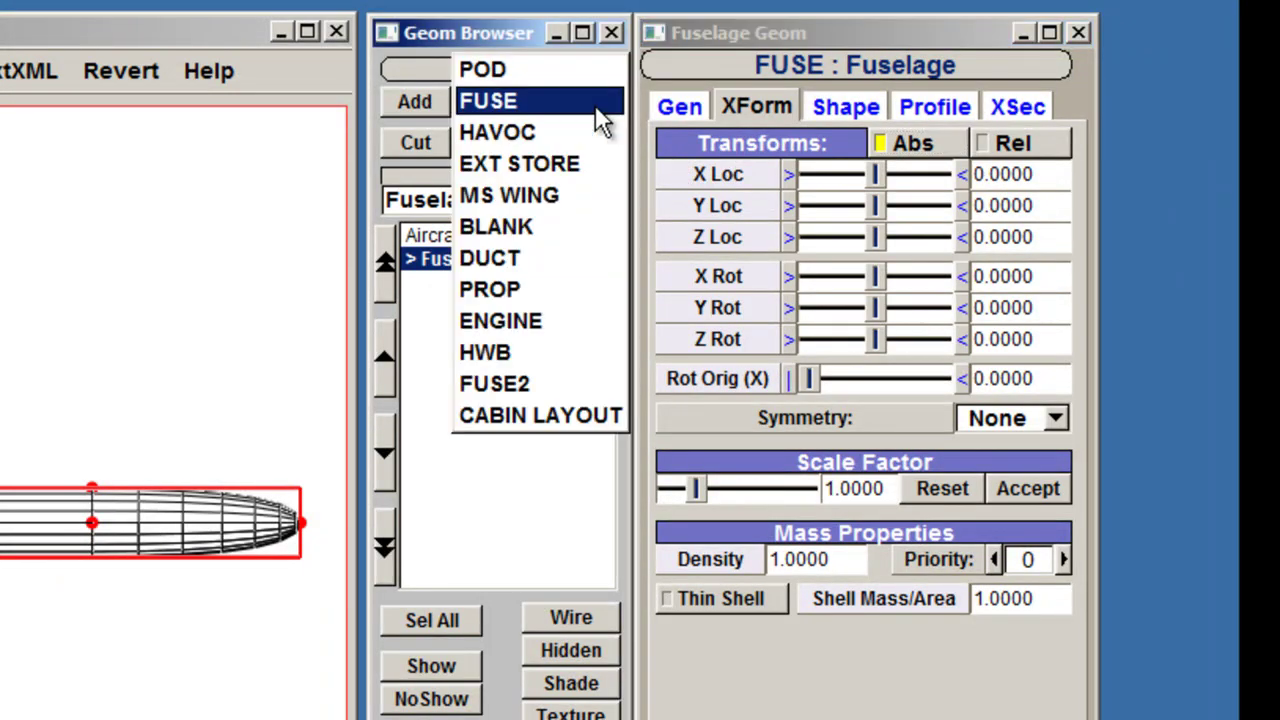
left_click(598, 200)
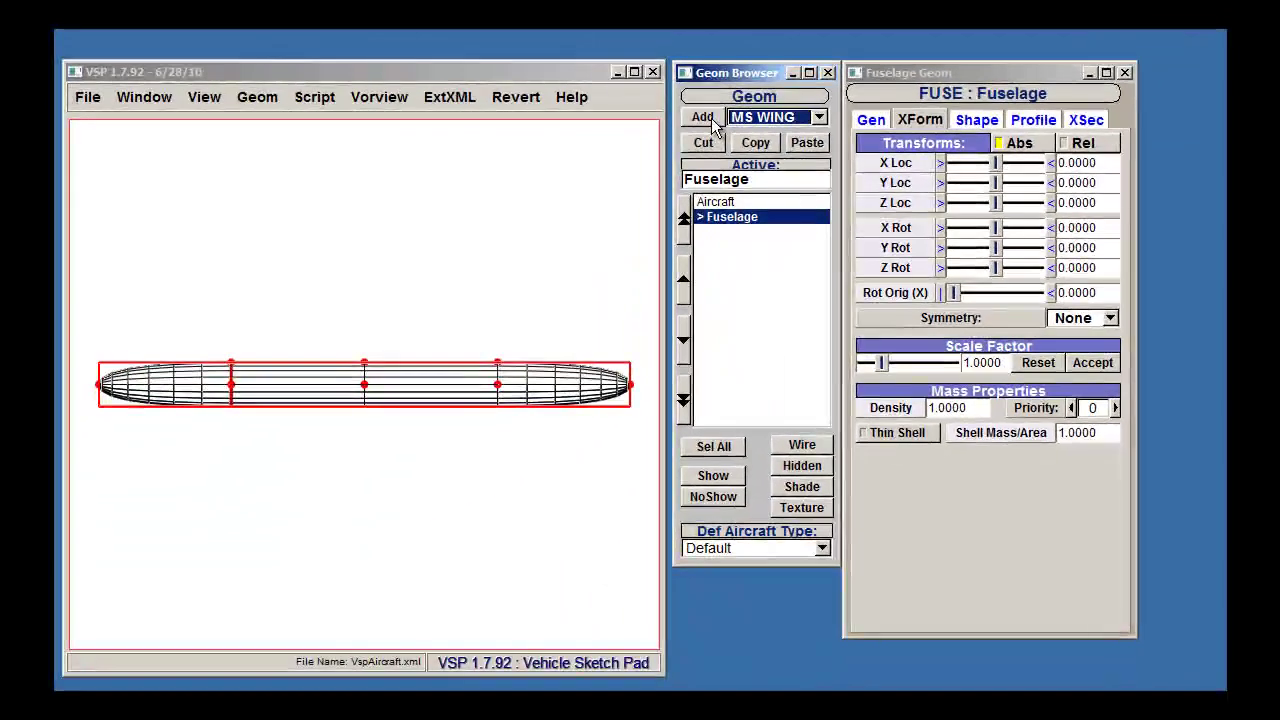
left_click(430, 103)
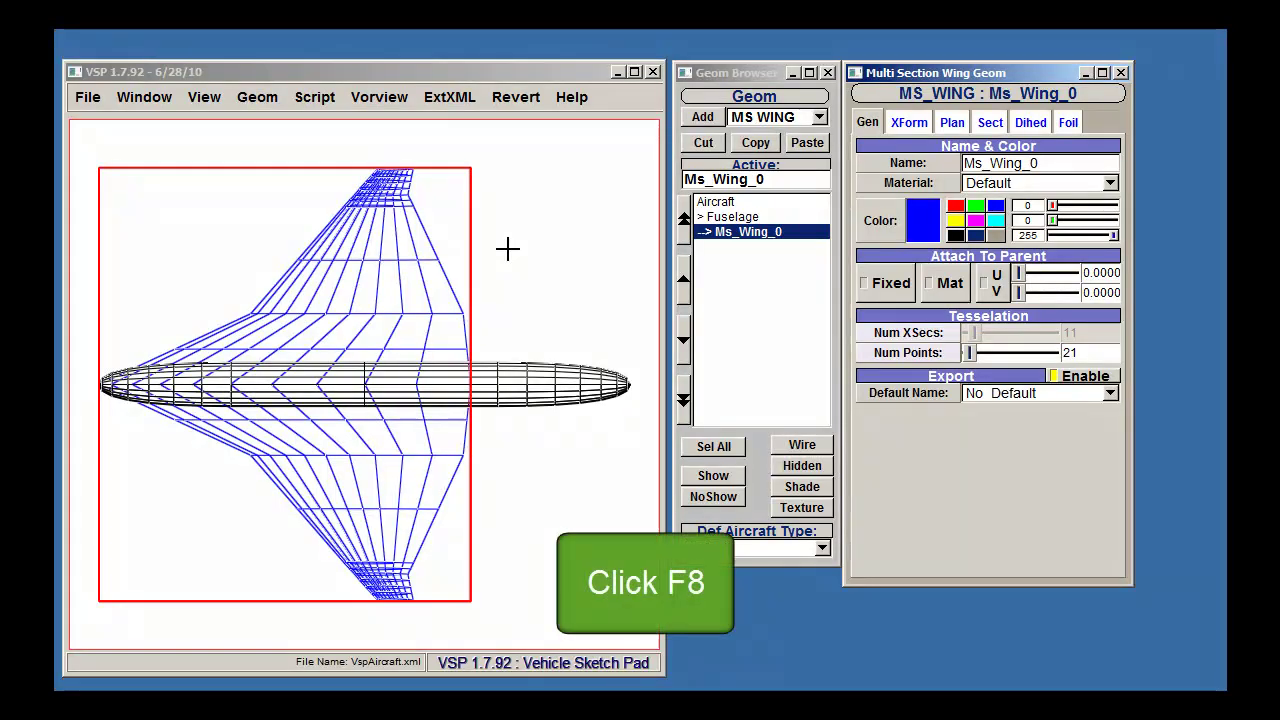
key("F8")
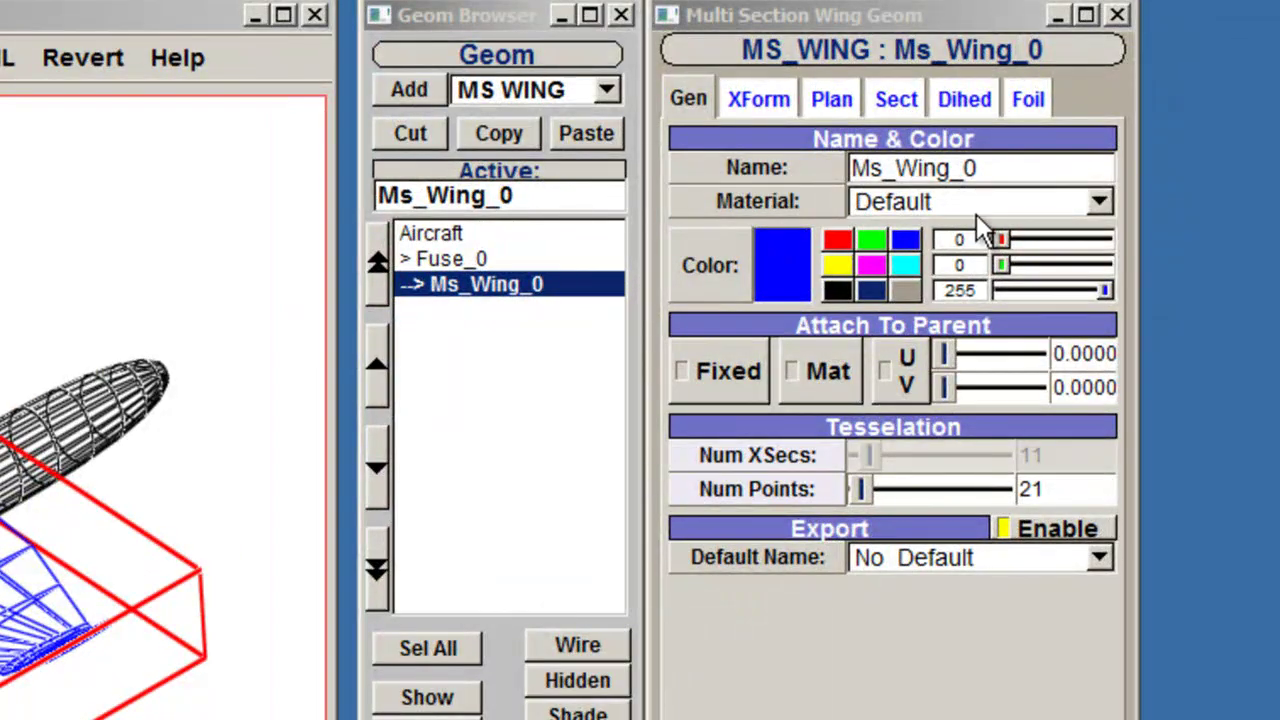
Rename the new wing to 'Front Wing'
left_click_drag(1020, 167, 772, 188)
type("Front Wing")
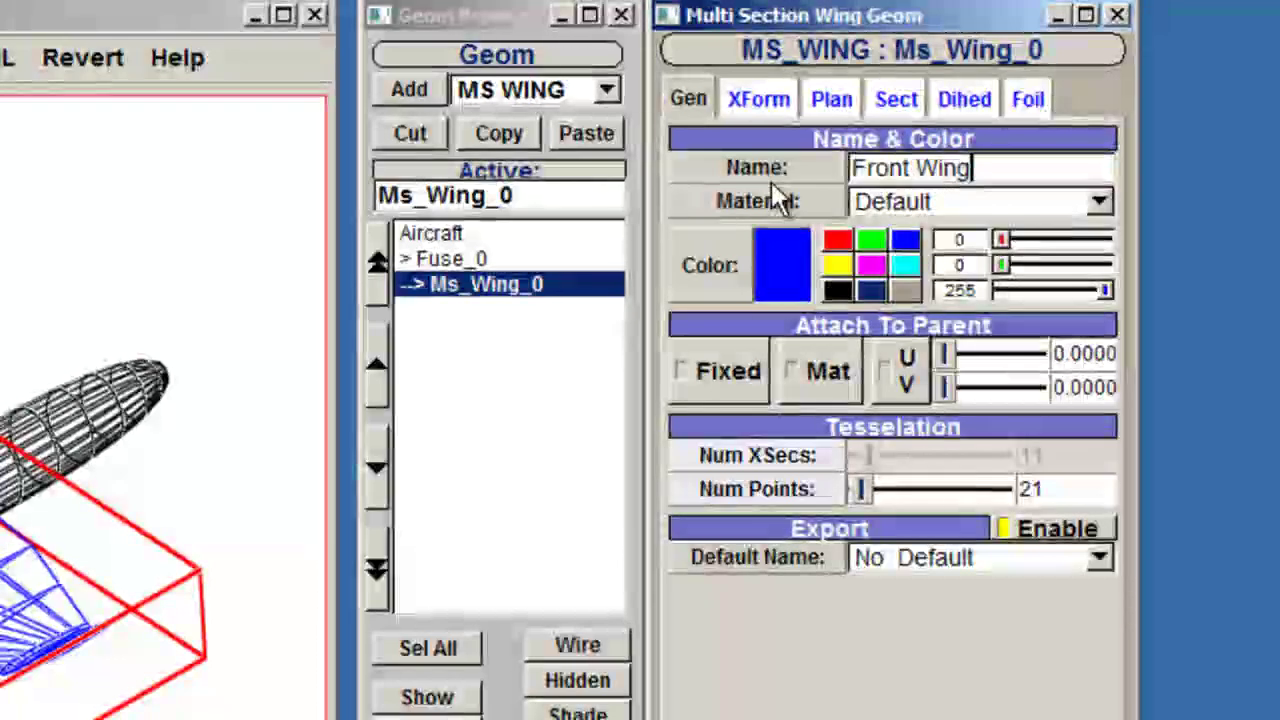
key("Tab")
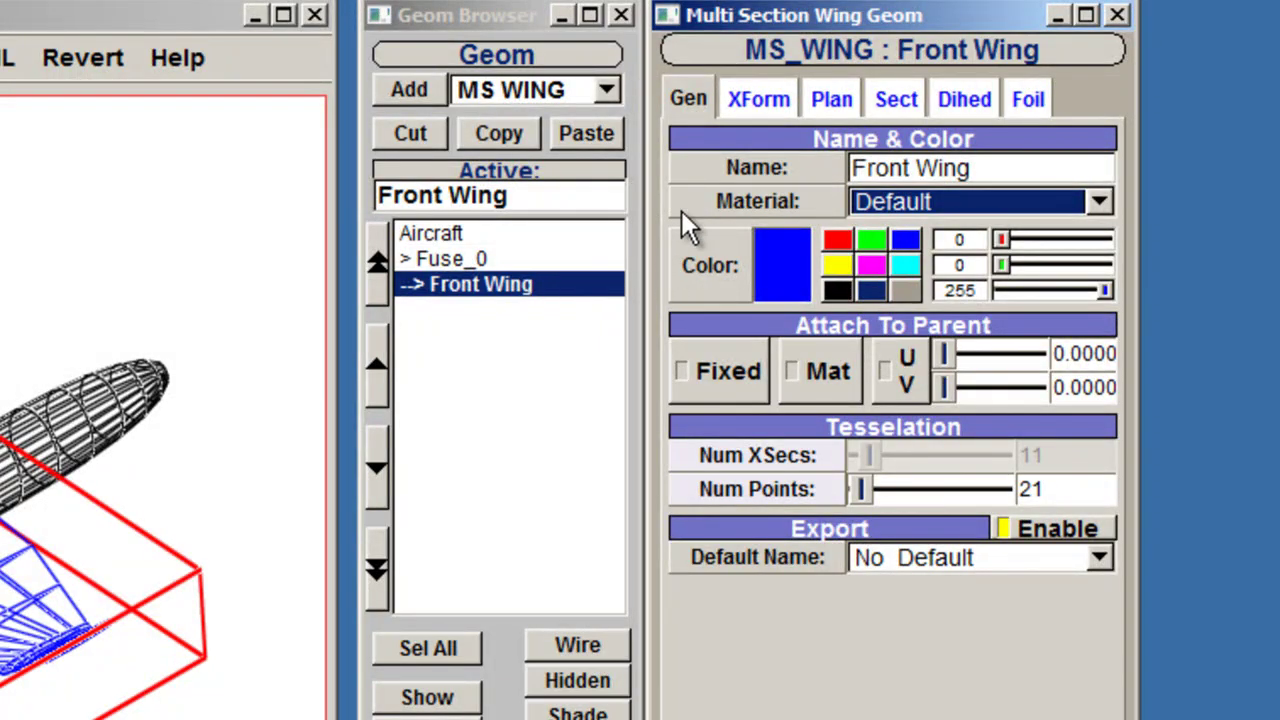
Drag Front Wing's location sliders, placing it at X 0.2381, Y 1.4286, Z 4.5239
left_click(758, 100)
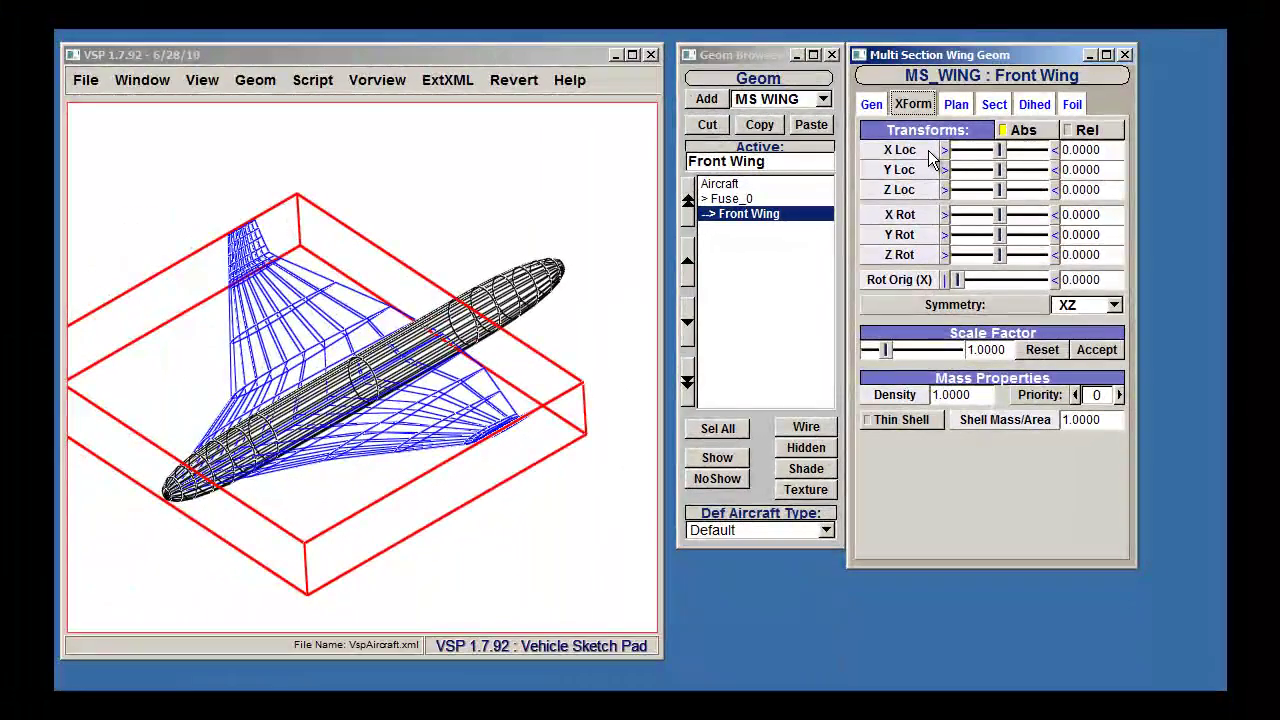
mouse_move(1001, 148)
left_mouse_down()
mouse_move(1036, 154)
mouse_move(959, 161)
mouse_move(1006, 165)
left_mouse_up()
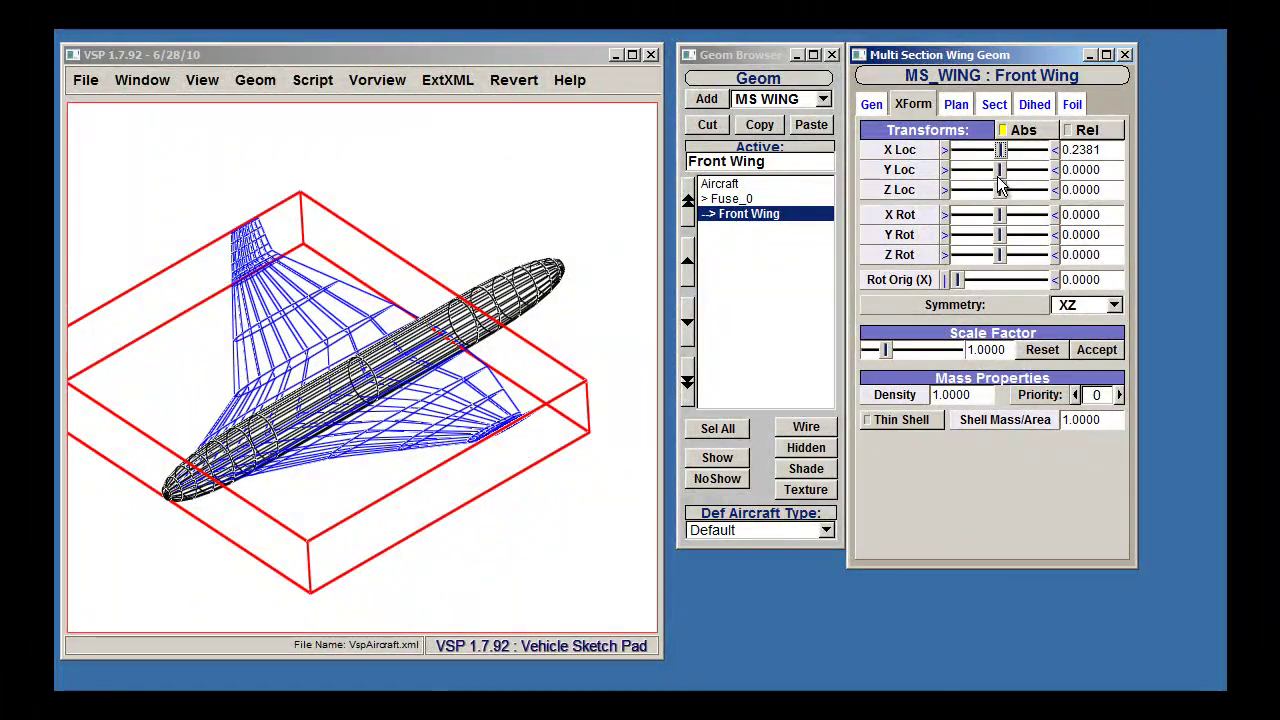
left_click_drag(996, 171, 1018, 190)
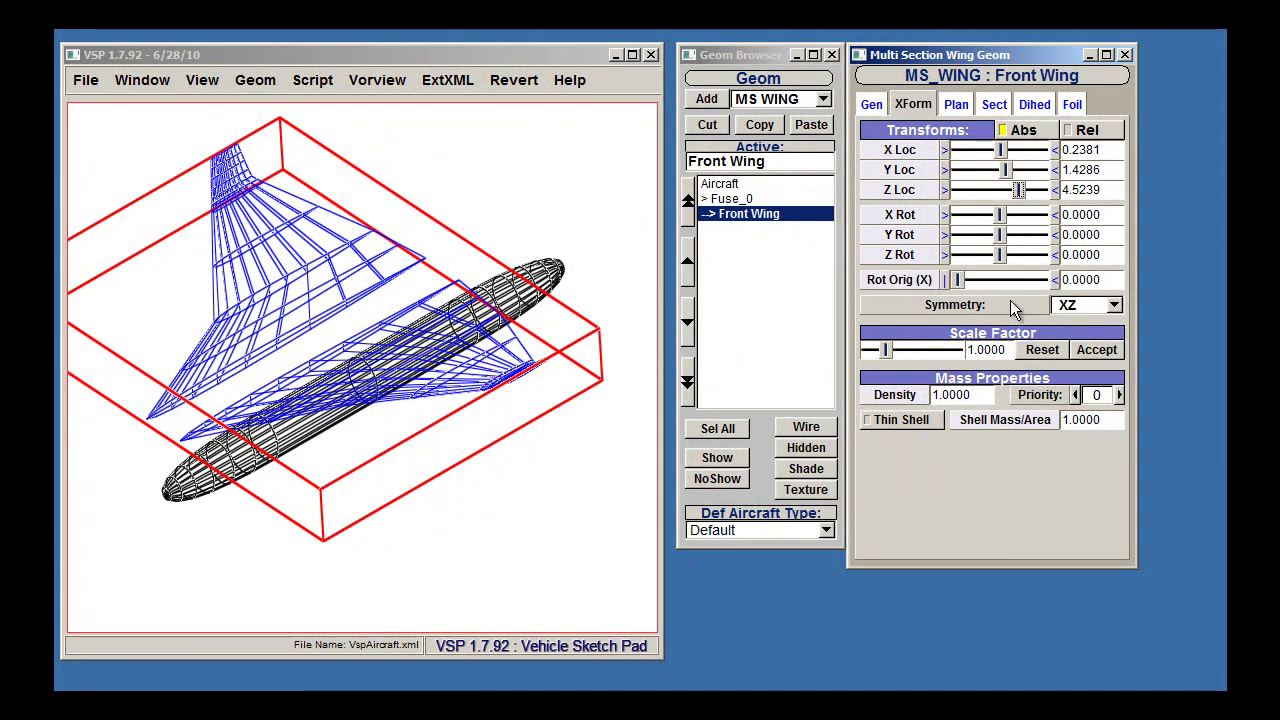
Set Front Wing's symmetry to None and tilt it with the X rotation slider
left_click(1088, 304)
left_click(1095, 271)
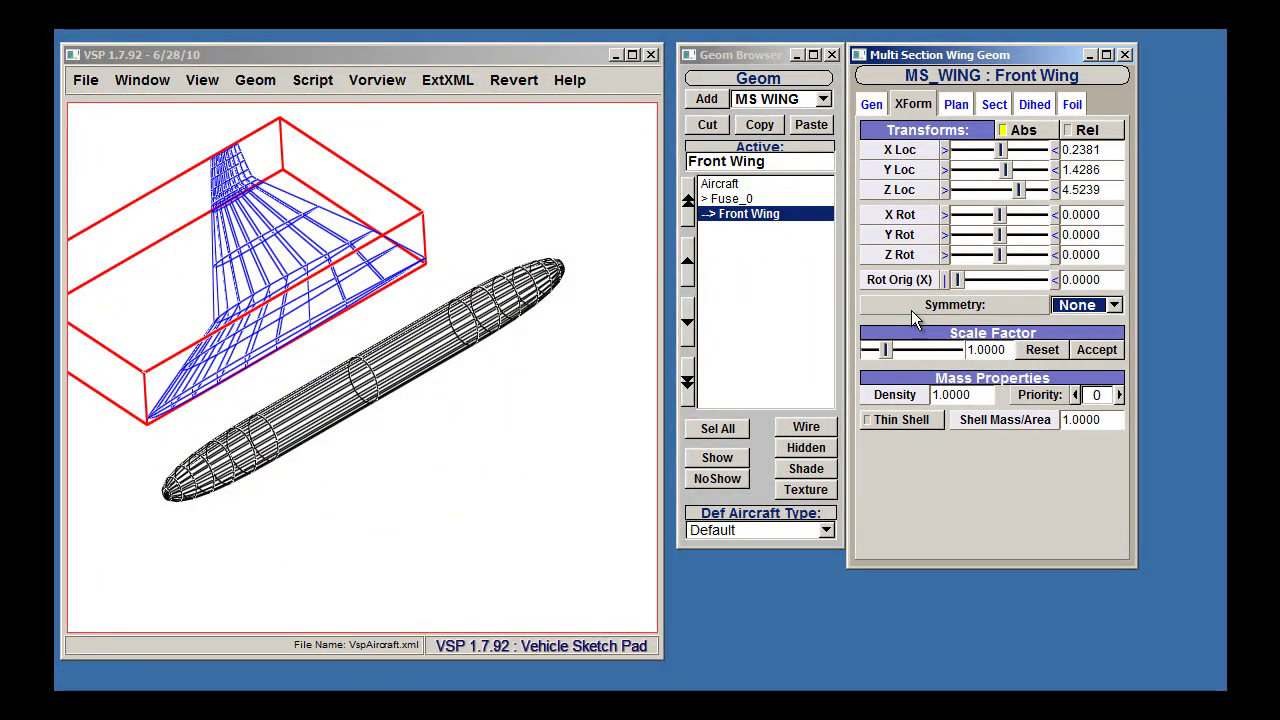
left_click_drag(1003, 212, 981, 255)
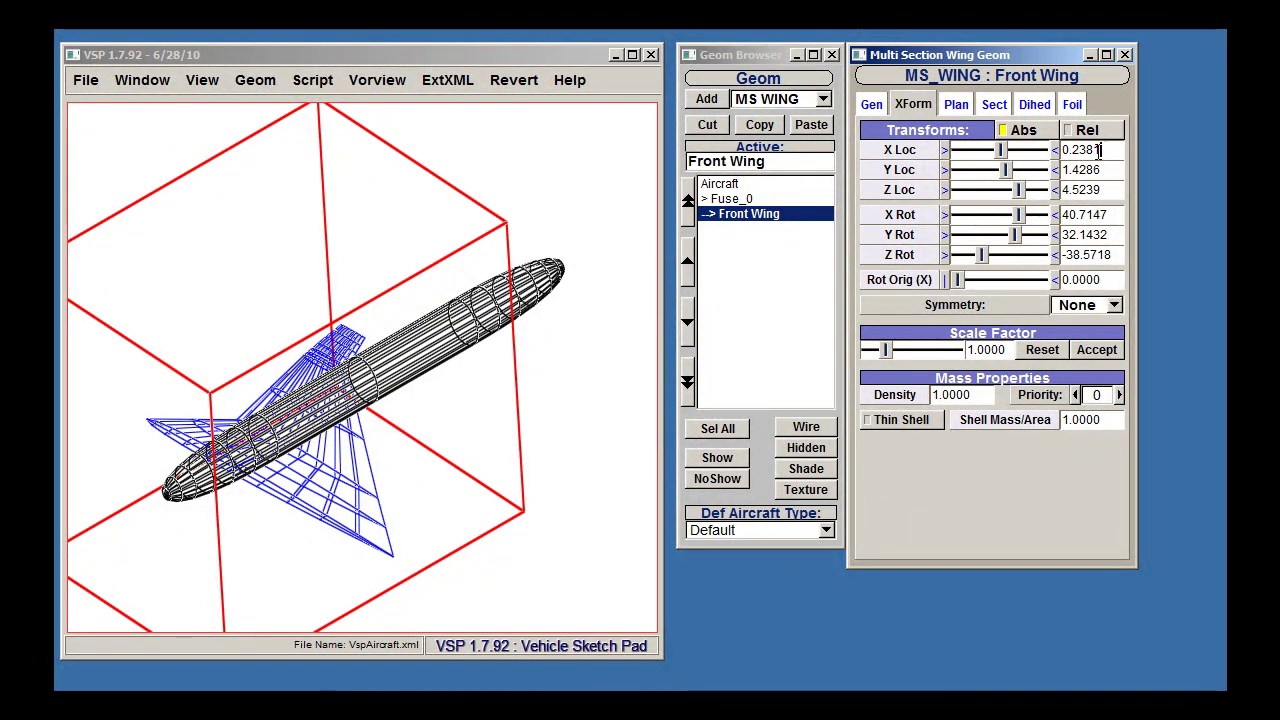
Enter Front Wing's location as X 3, Y 0 and Z 0
double_click(1080, 149)
type("0")
key("Return")
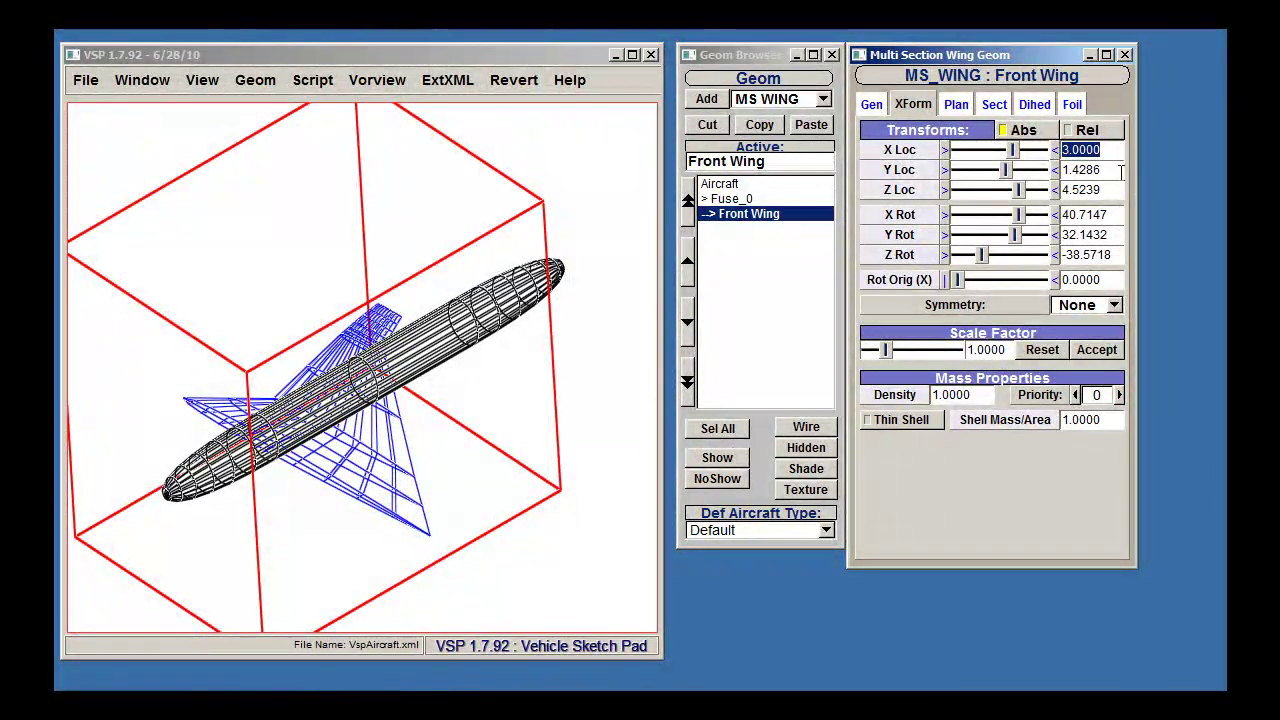
key("Tab")
type("0")
key("Return")
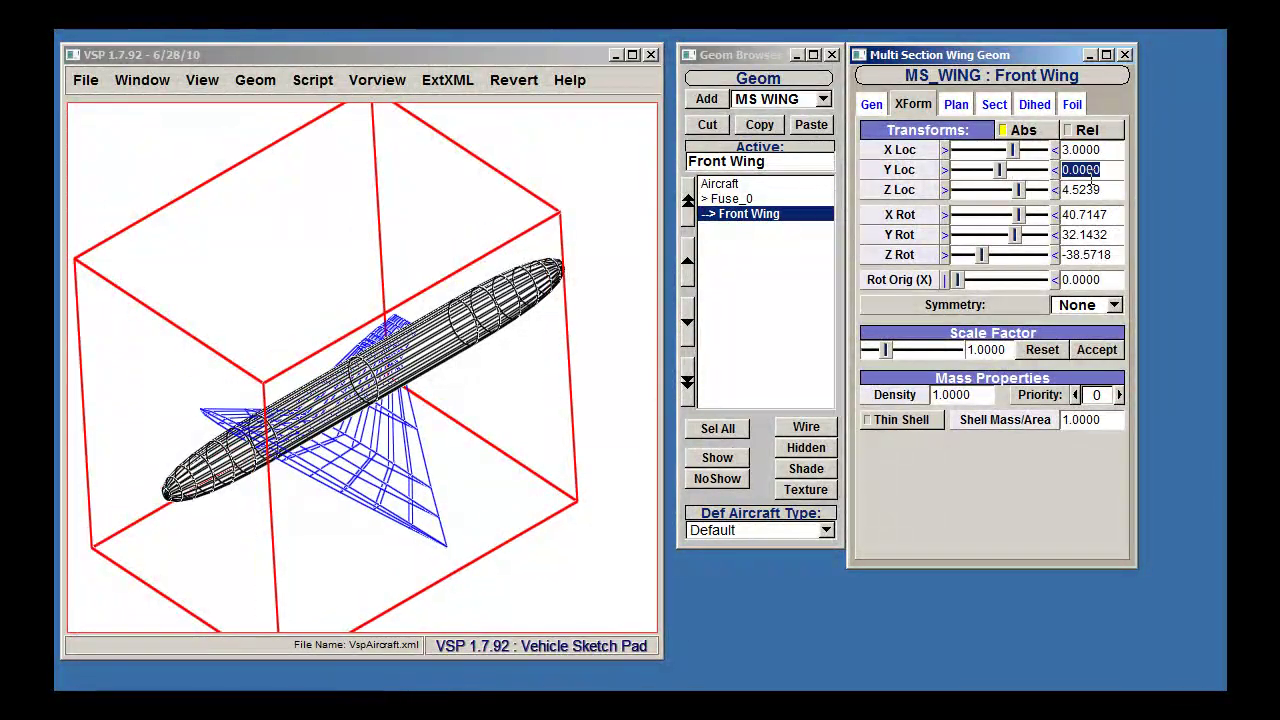
key("Tab")
type("0")
key("Return")
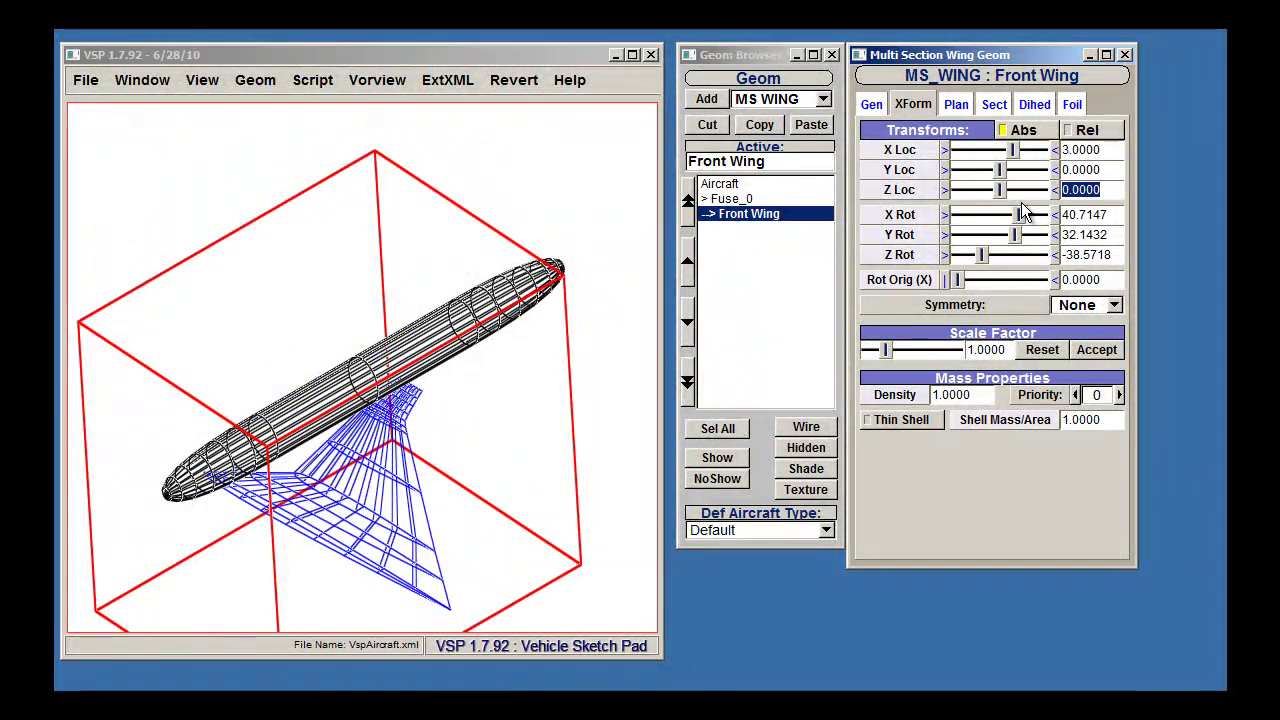
Set Front Wing's X, Y and Z rotations all to 0
left_click_drag(1116, 214, 1054, 214)
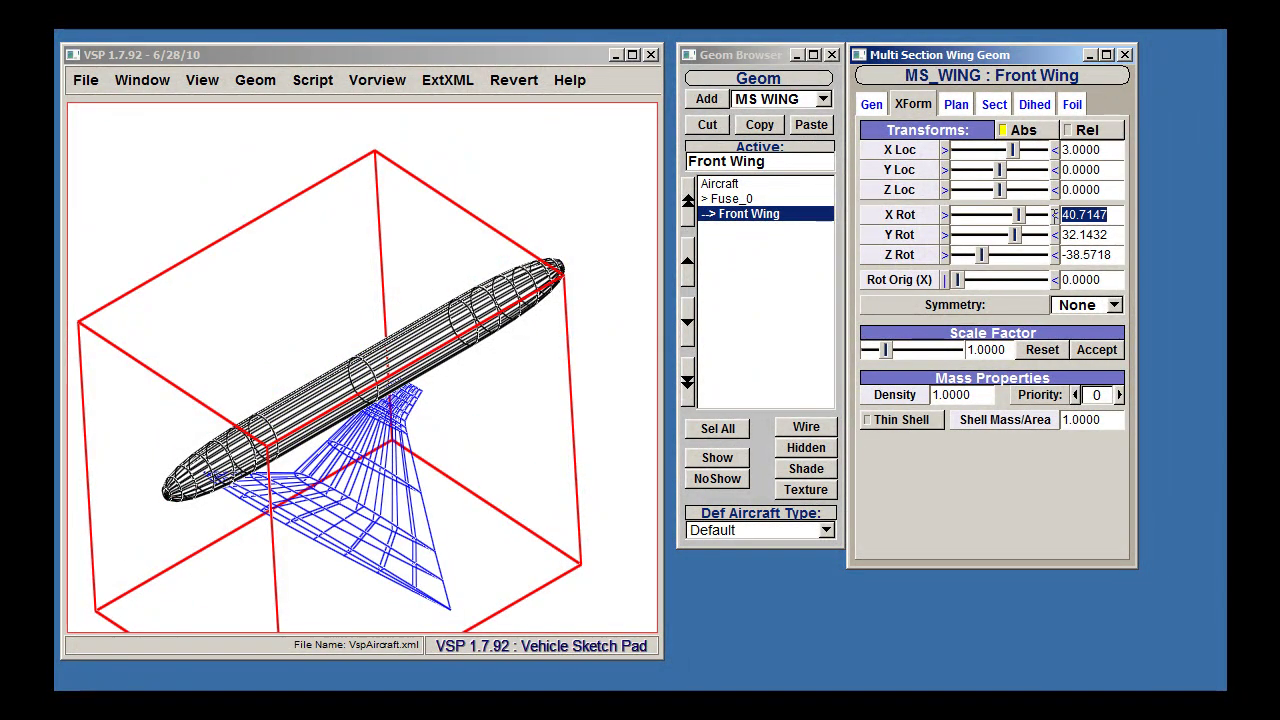
type("0")
key("Return")
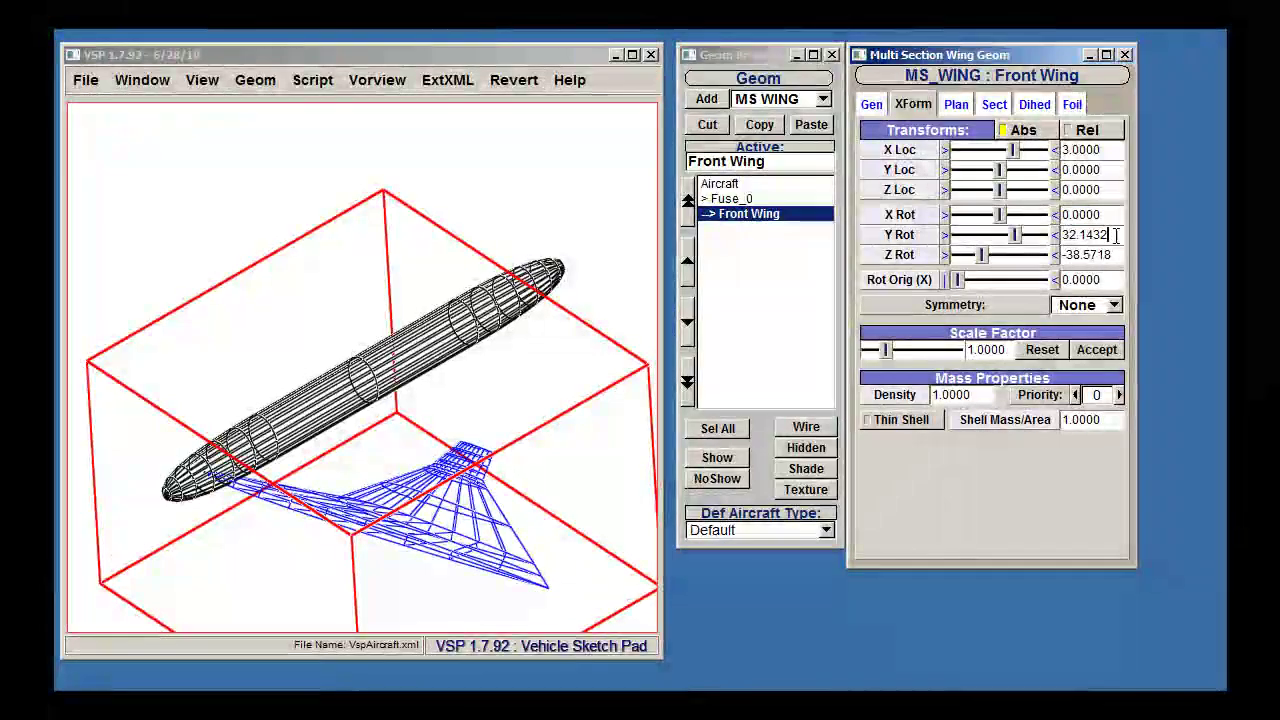
key("Tab")
type("0")
key("Return")
key("Tab")
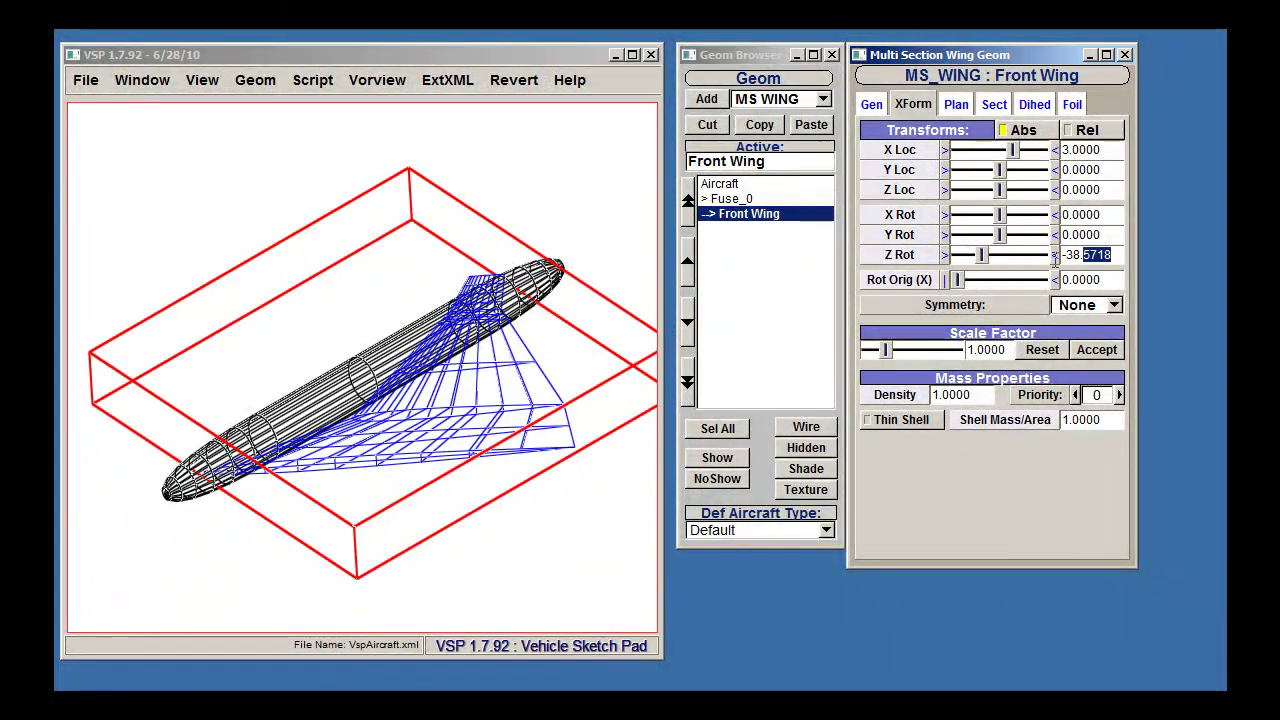
type("0")
key("Return")
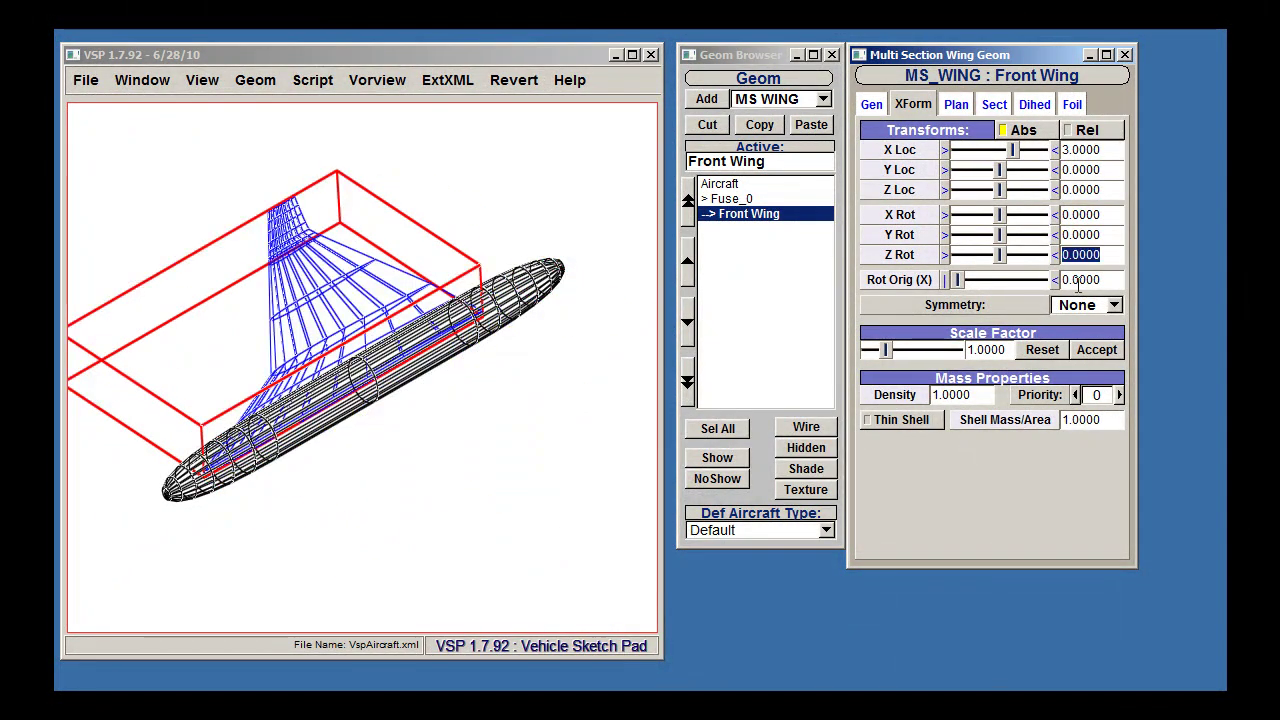
Set Front Wing's symmetry to XZ and accept the settings
left_click(1114, 305)
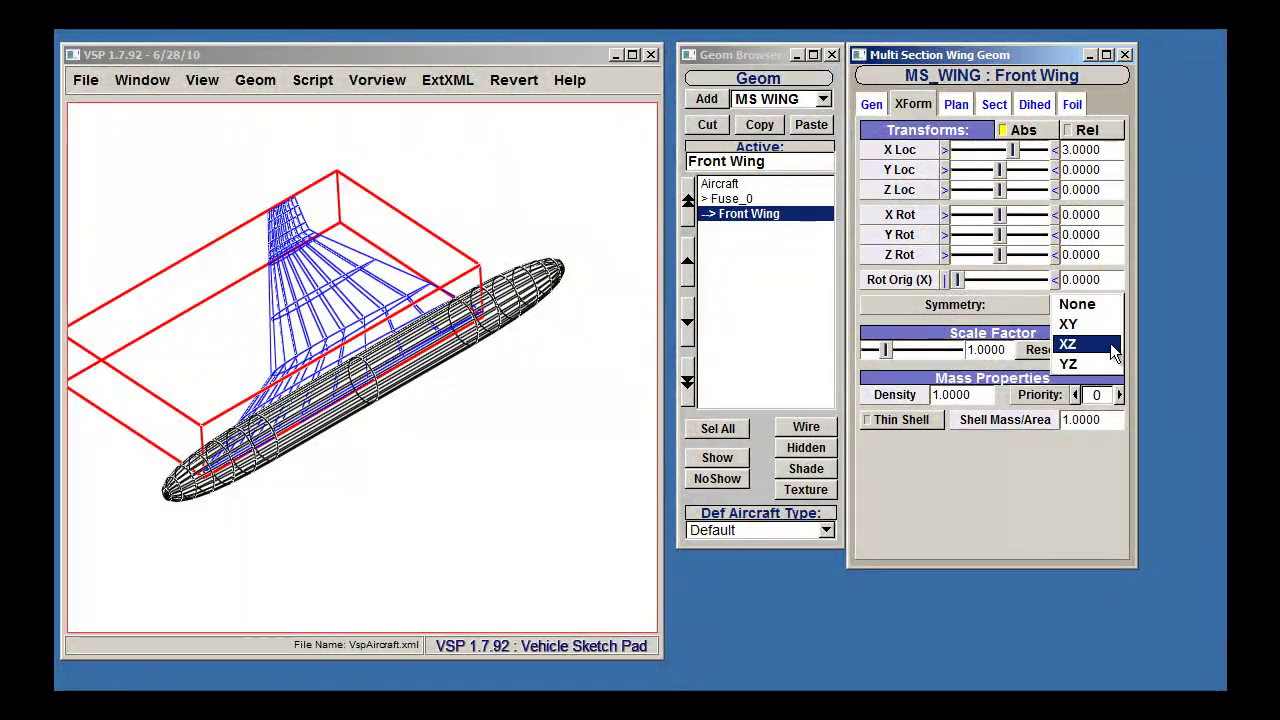
left_click(1110, 343)
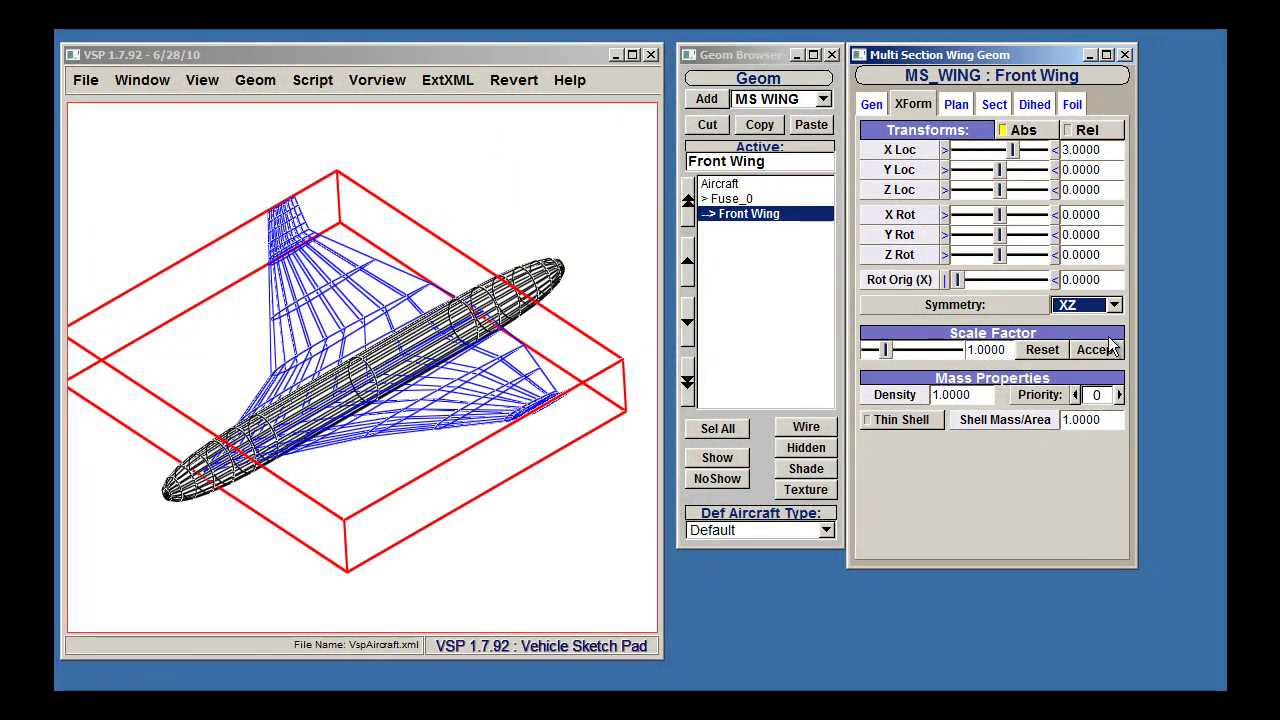
left_click(1108, 347)
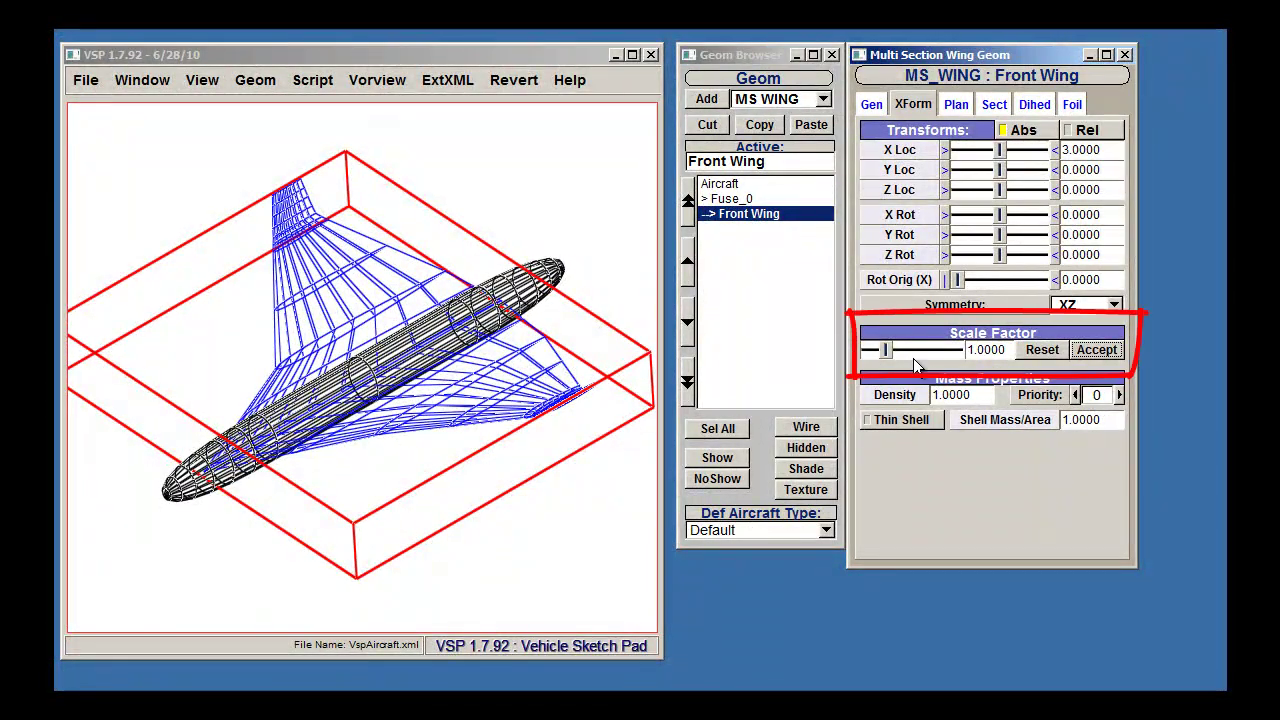
Trial-scale Front Wing to about 2x, accept, then 1.85x, and reset its scale factor to 1.0000
mouse_move(884, 352)
left_mouse_down()
mouse_move(907, 362)
mouse_move(866, 363)
mouse_move(887, 364)
left_mouse_up()
left_click(1088, 350)
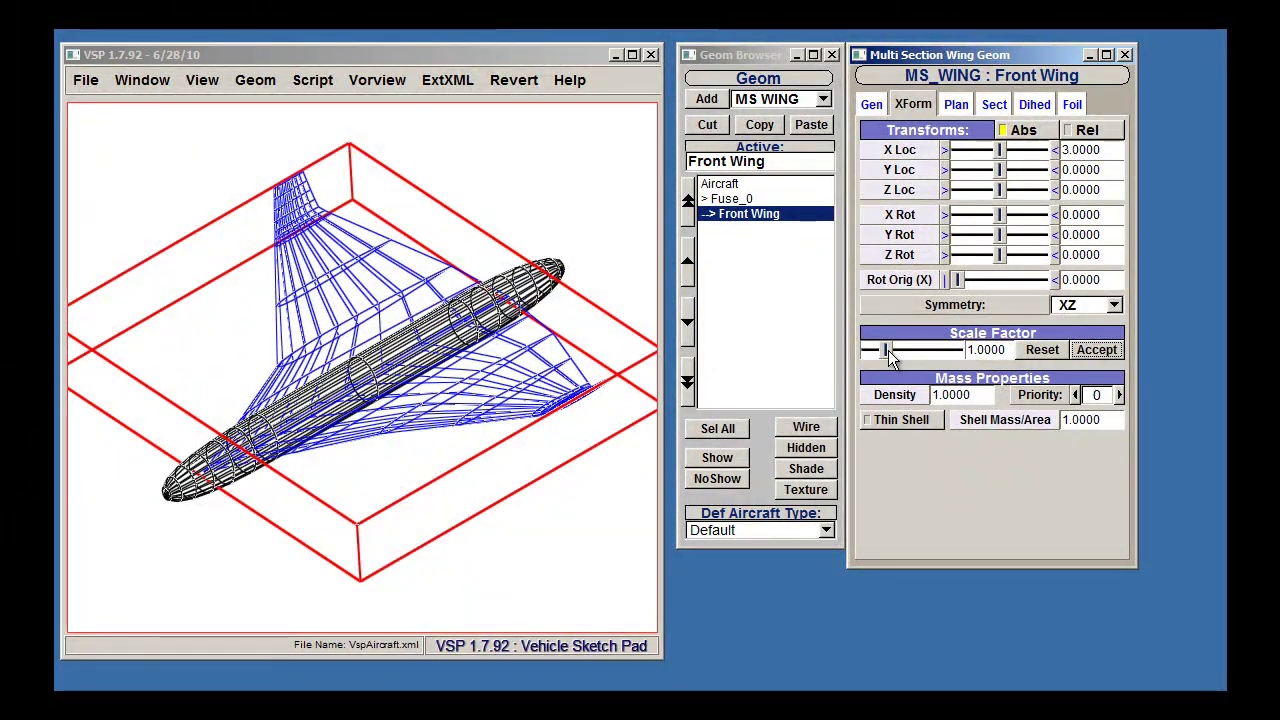
mouse_move(886, 351)
left_mouse_down()
mouse_move(926, 352)
mouse_move(908, 354)
left_mouse_up()
left_click(1039, 351)
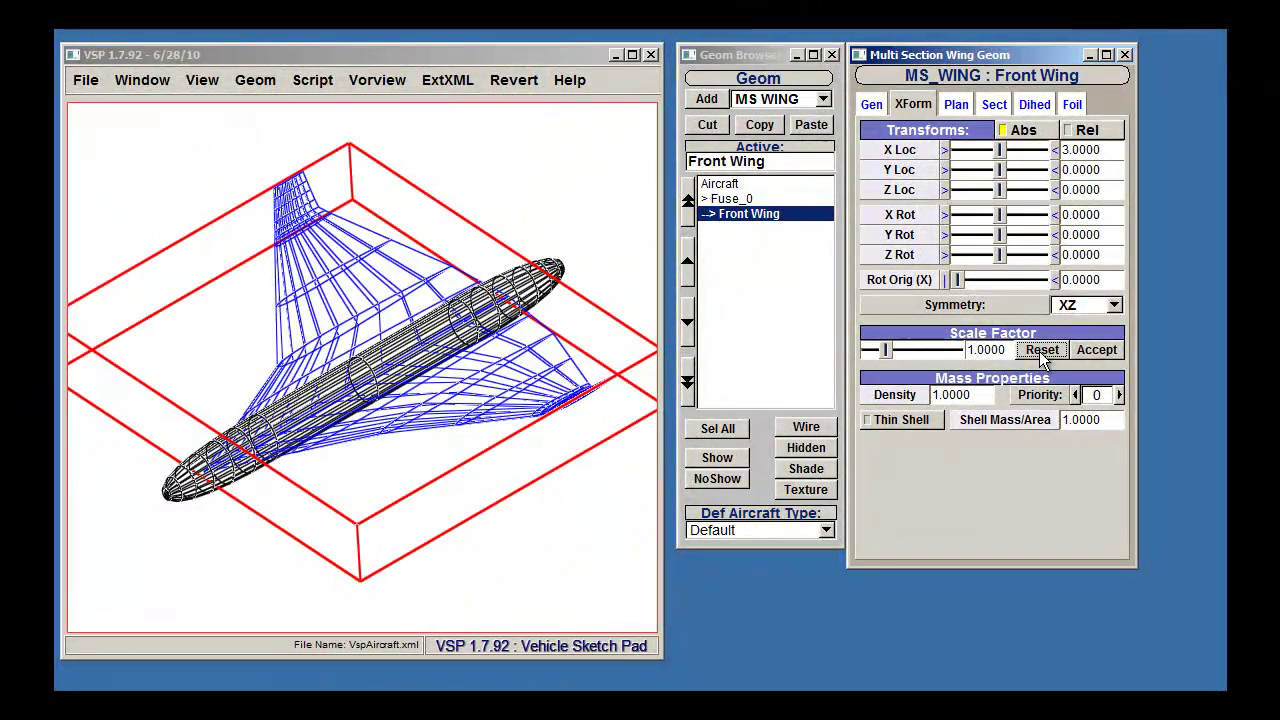